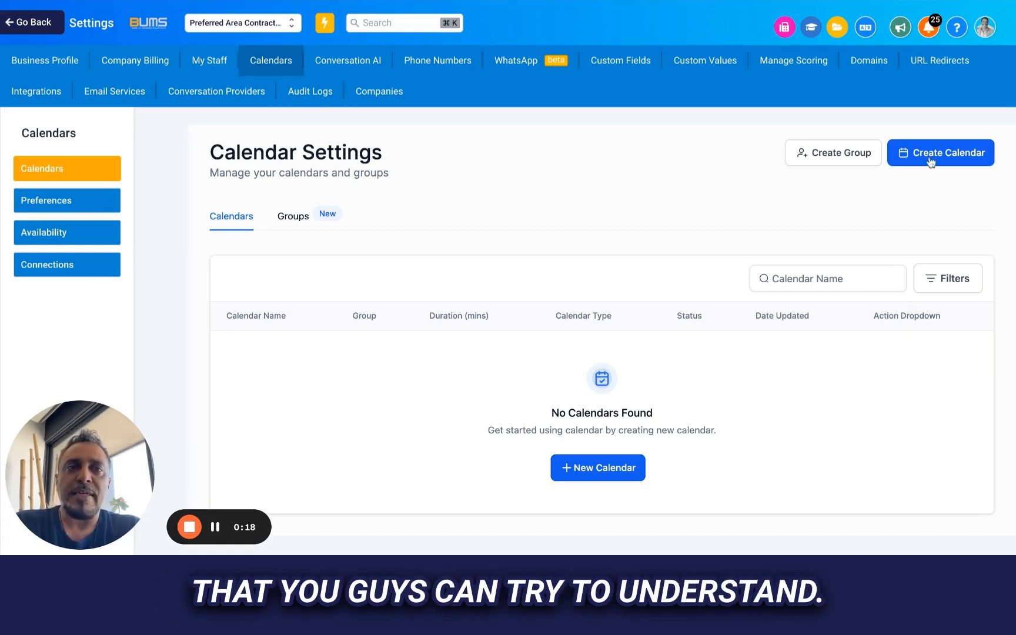
- Start a new calendar group with Outside Sales as both the group name and the description
click(836, 153)
scroll(573, 251, down, 3)
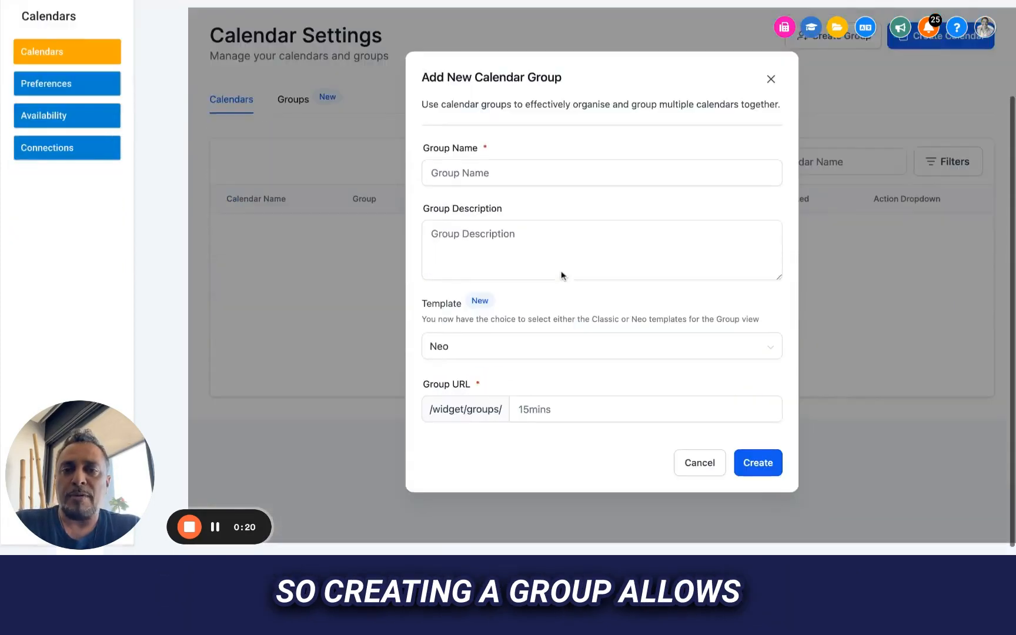
click(483, 164)
text(Sales)
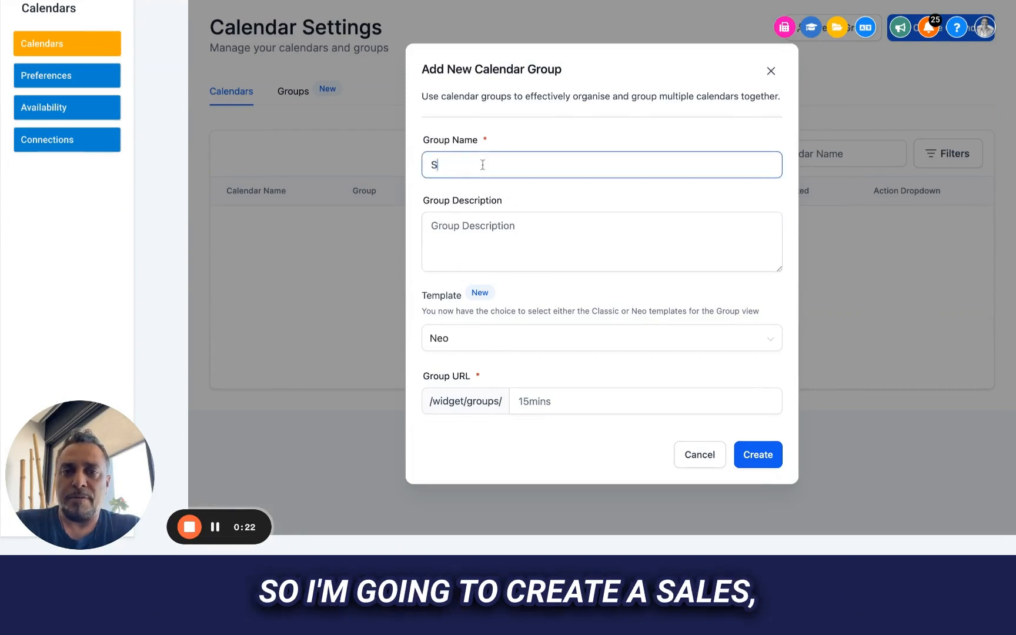
key(BackSpace)
key(BackSpace)
key(BackSpace)
key(BackSpace)
key(BackSpace)
key(BackSpace)
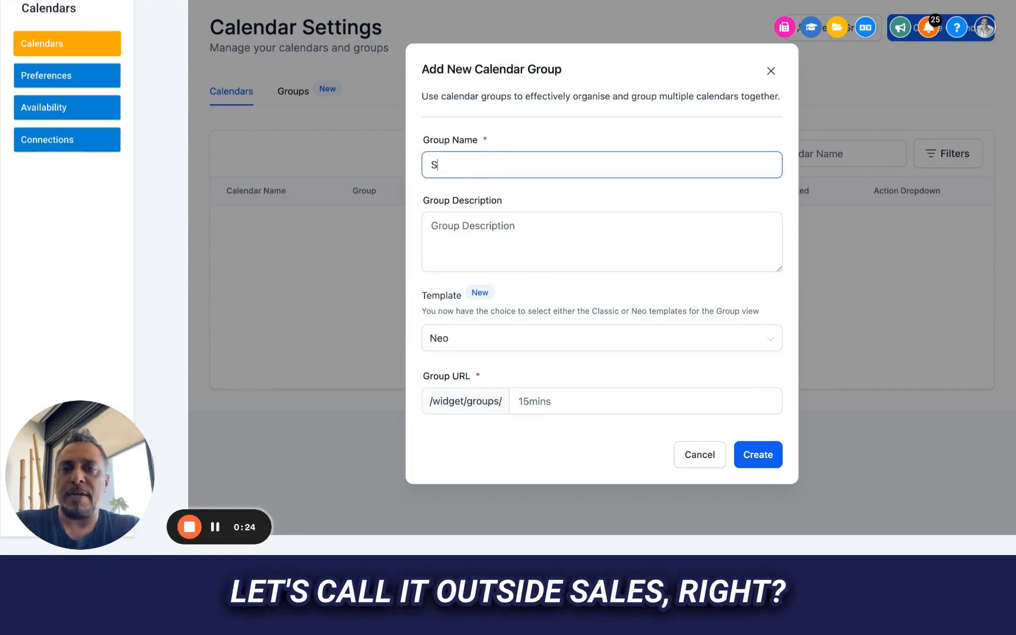
text(Outside Sales)
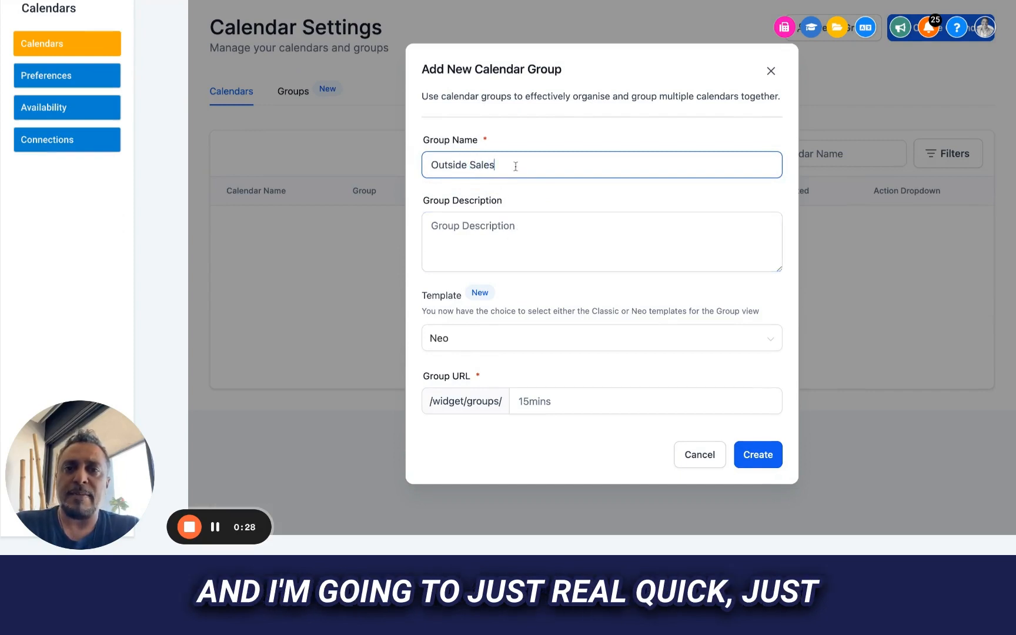
drag(517, 167, 420, 147)
key(ctrl+c)
click(452, 222)
key(ctrl+v)
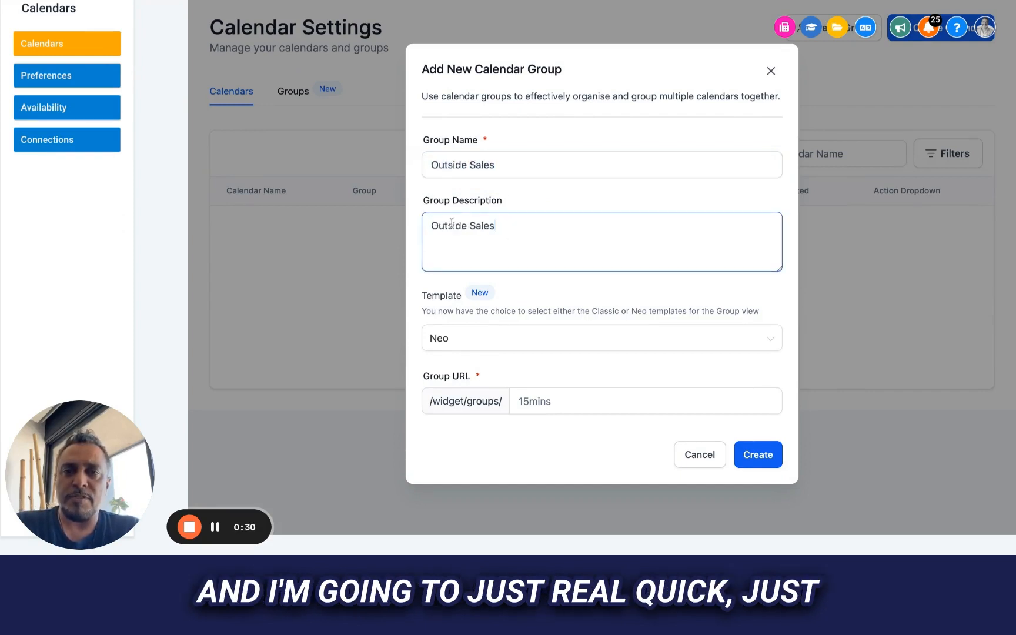
- Keep the Neo template, set the group URL to fieldinspect and create the group
click(469, 342)
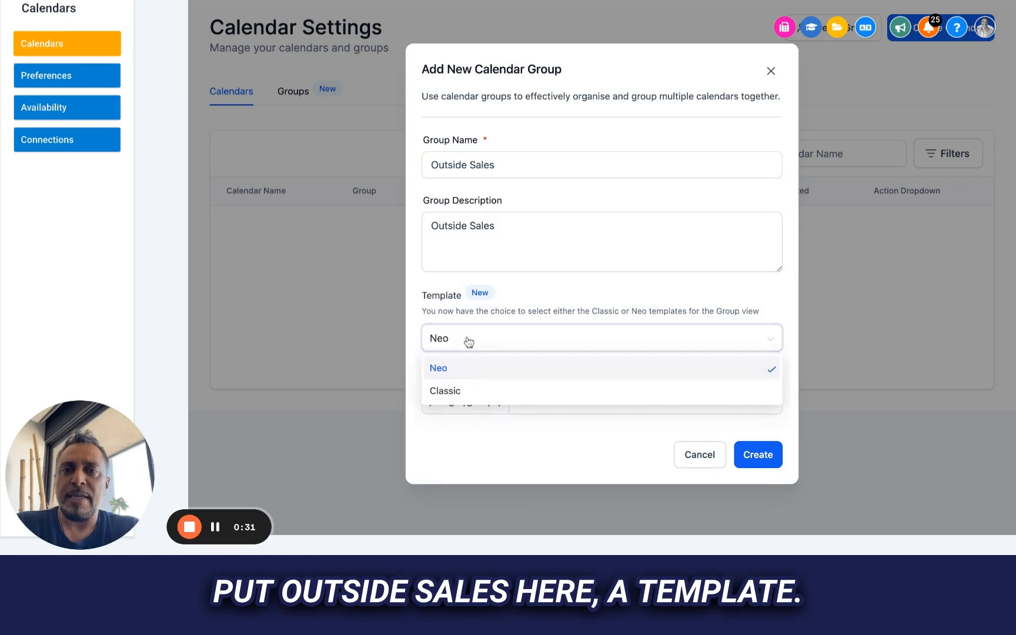
click(418, 310)
click(573, 403)
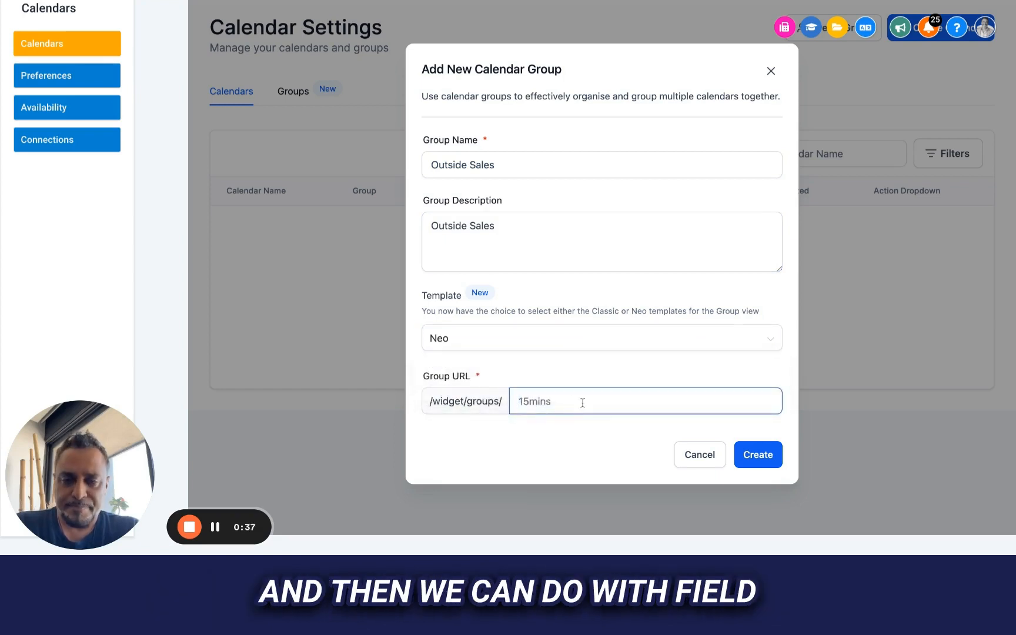
text(field)
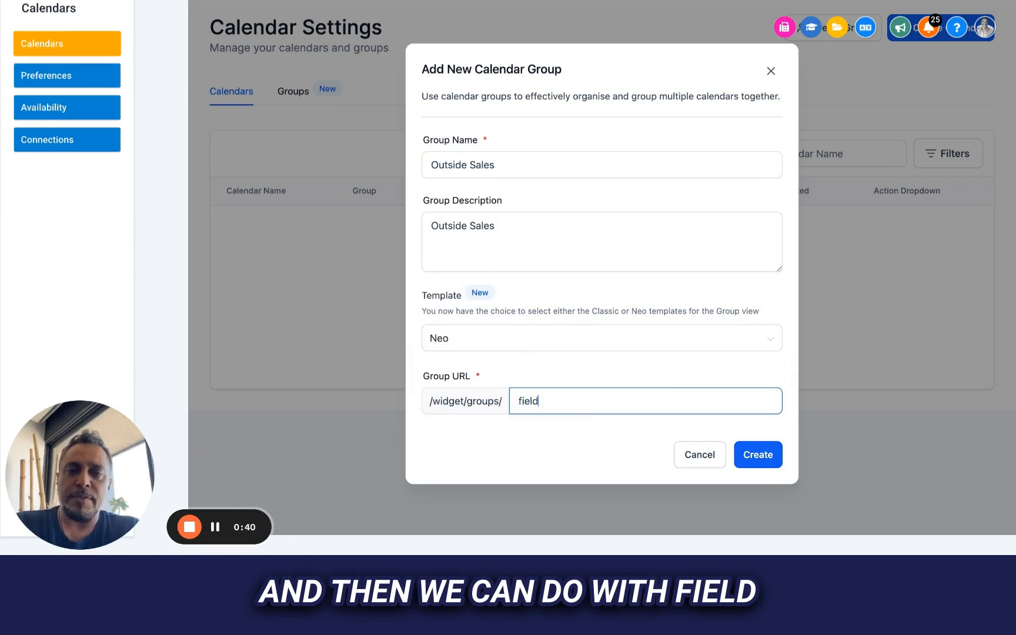
click(746, 462)
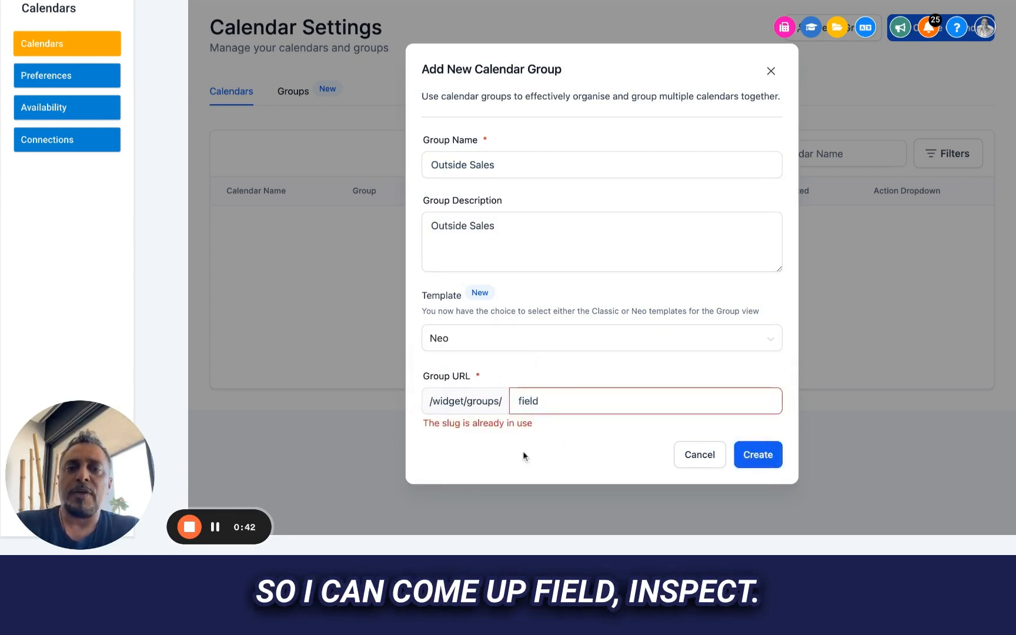
text(inspect)
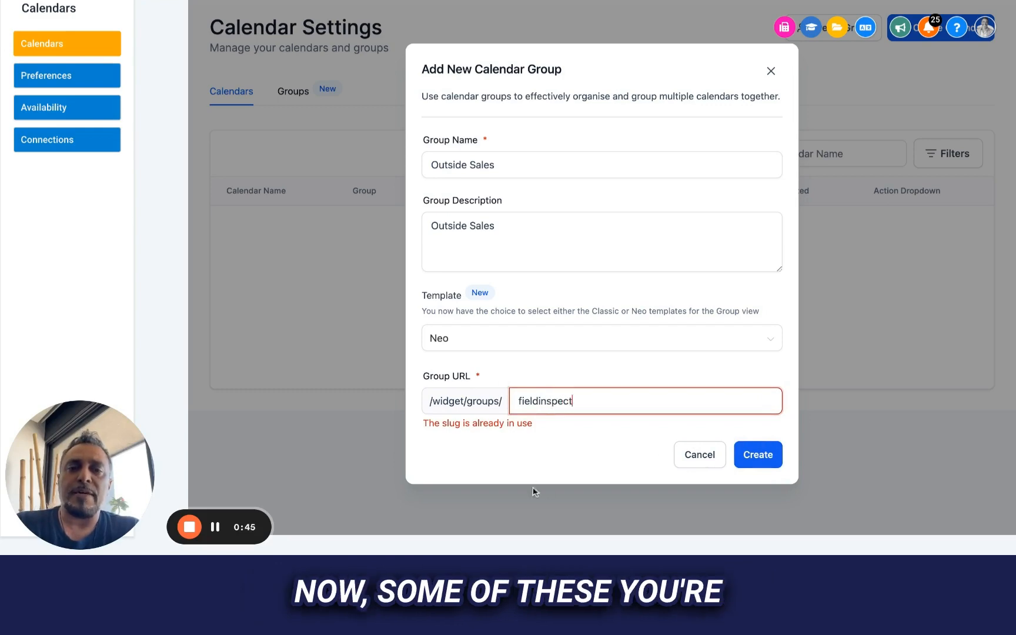
click(759, 455)
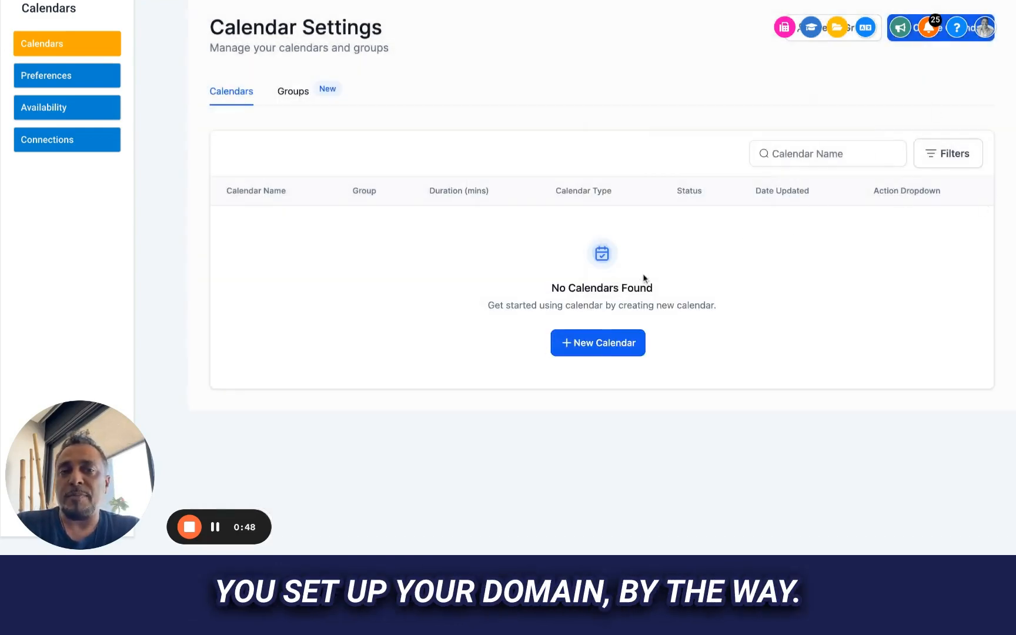
scroll(644, 278, up, 3)
scroll(643, 275, down, 2)
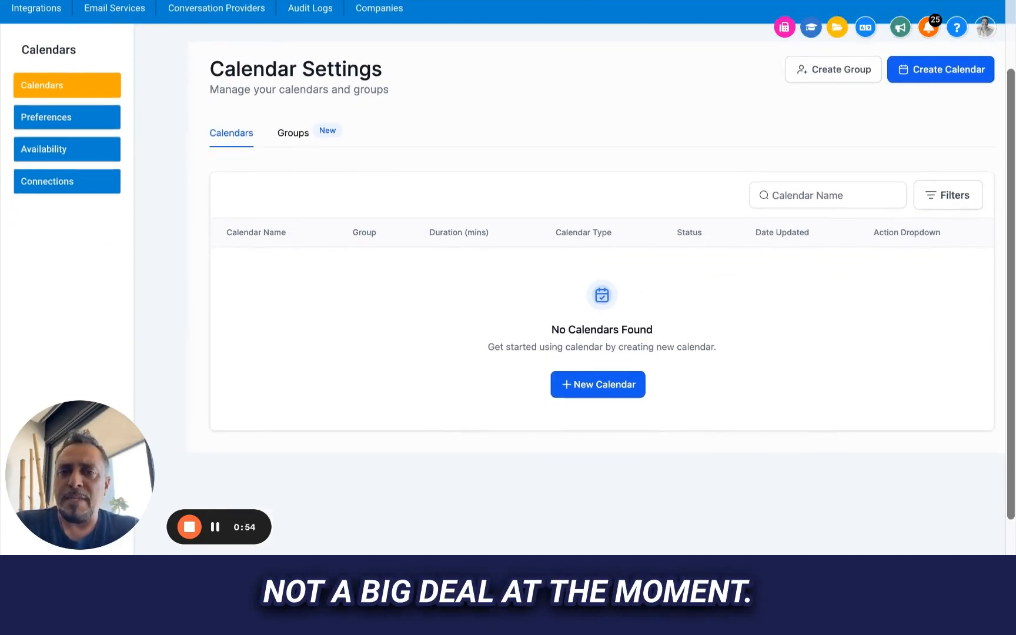
scroll(602, 318, up, 2)
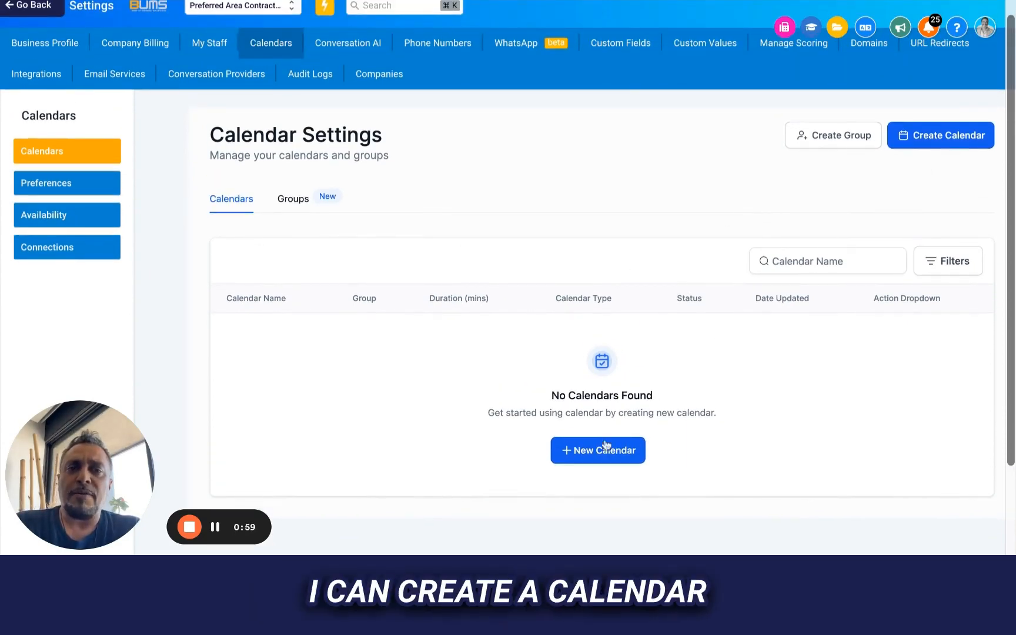
click(938, 139)
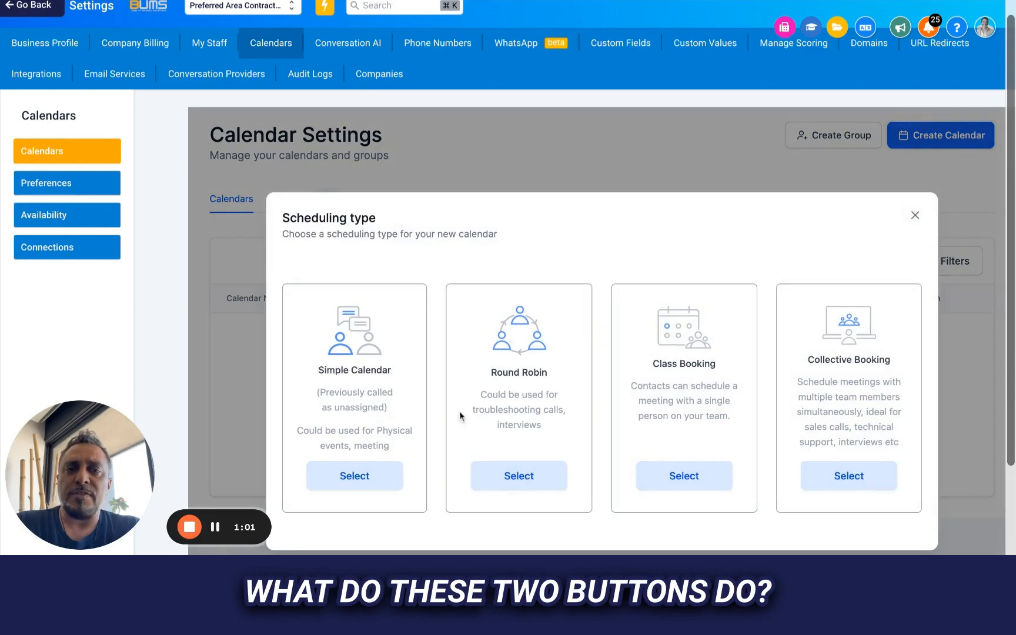
click(915, 216)
- Start a new calendar of the Simple Calendar scheduling type and name it Inspection Calendar
click(595, 444)
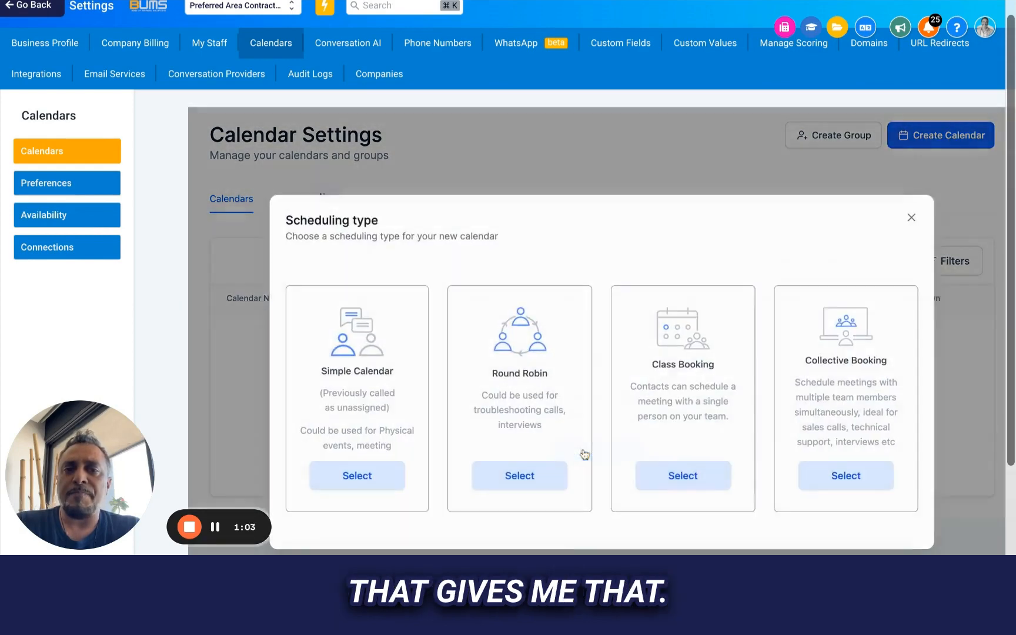
scroll(542, 338, down, 3)
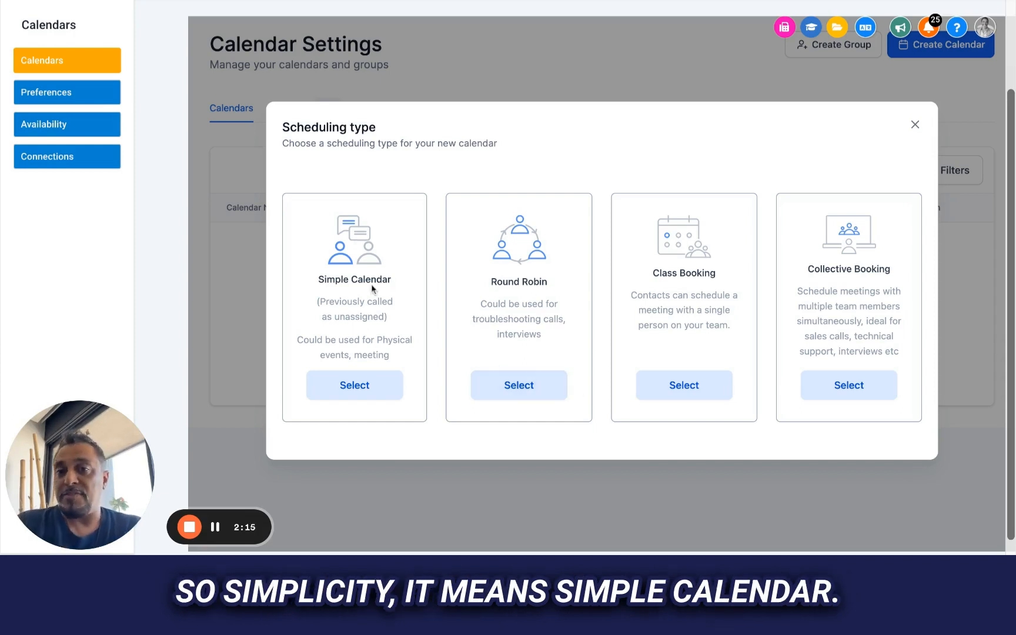
click(344, 385)
click(511, 86)
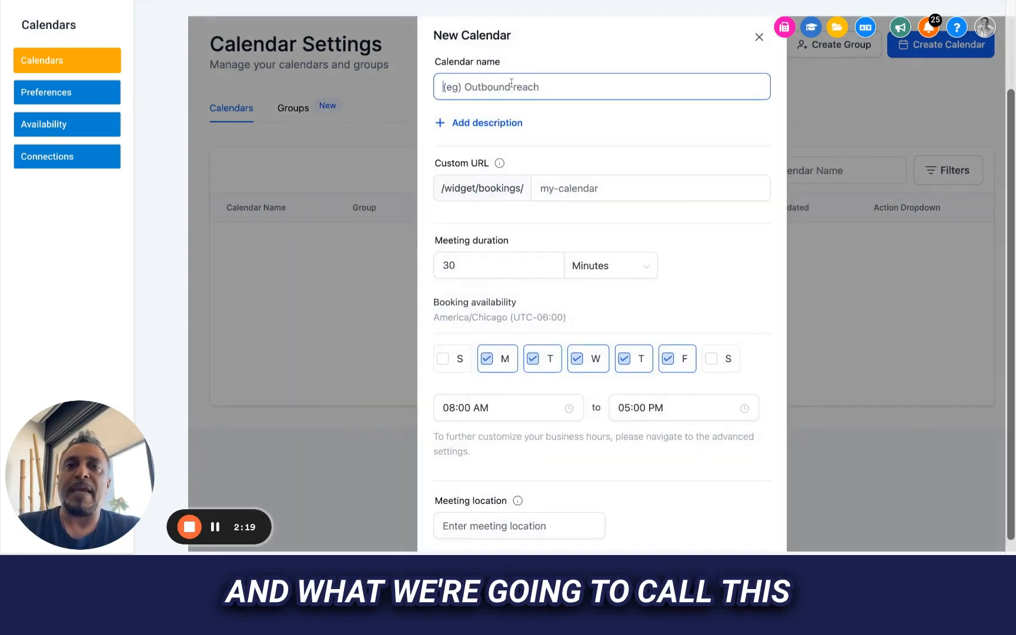
text(Inspec)
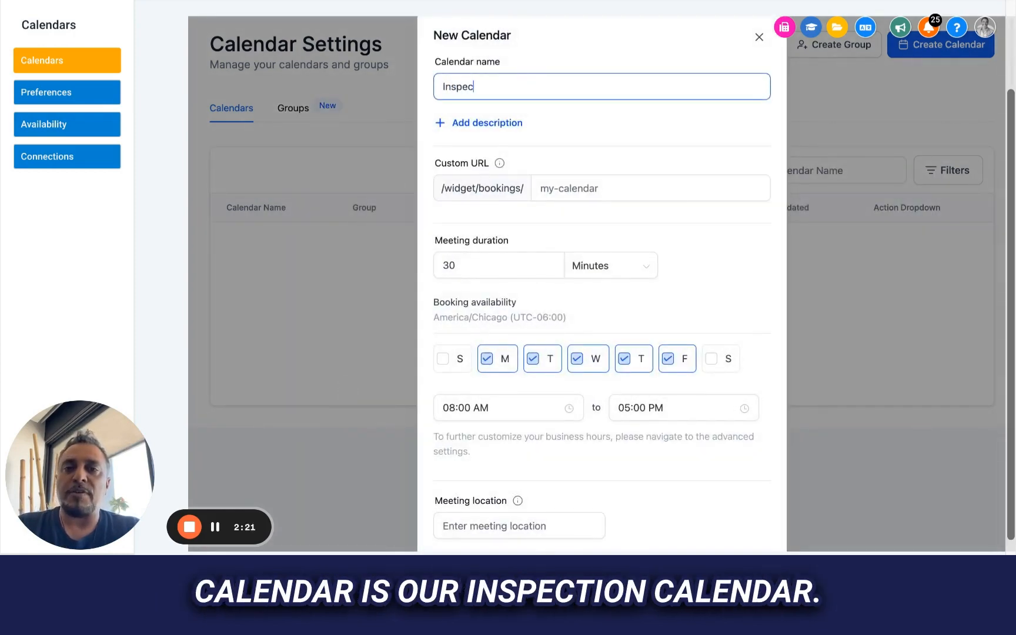
text(tion Calendar)
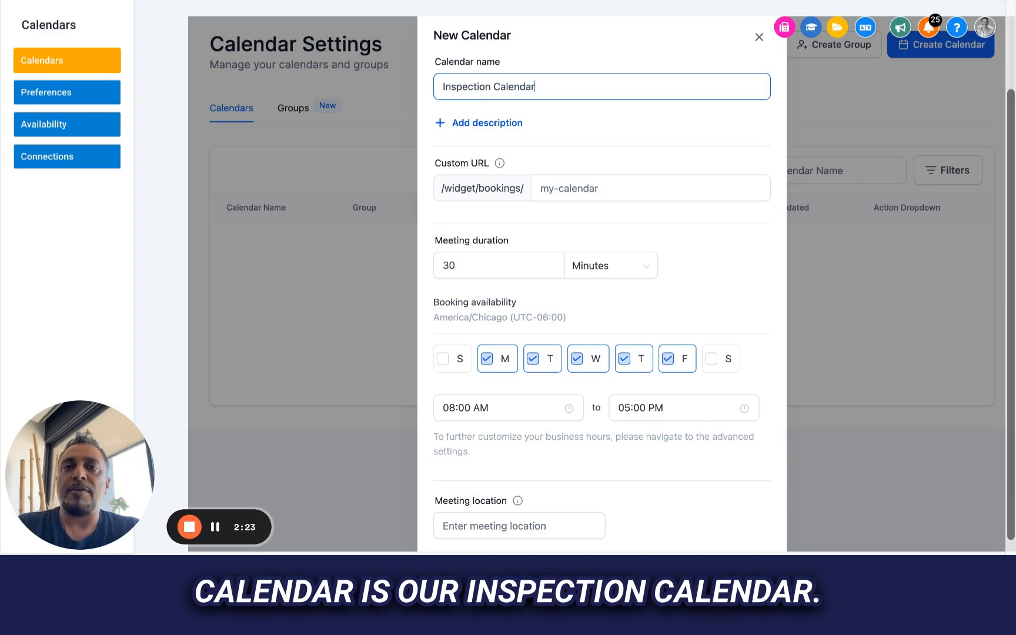
- Set the calendar's custom booking URL to inspectioncal
click(591, 193)
text(inspection)
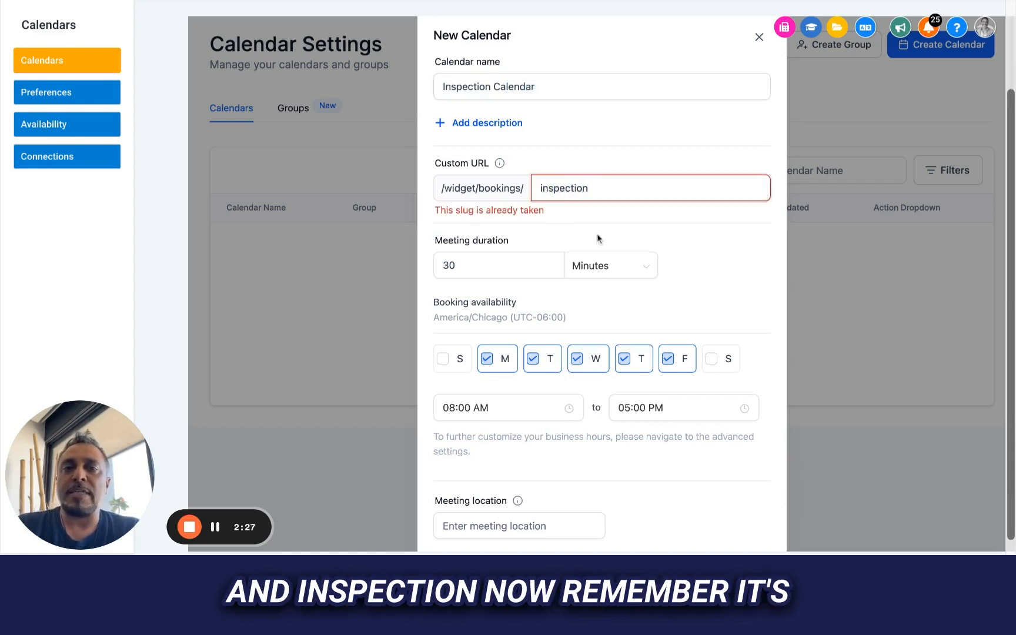
text(c)
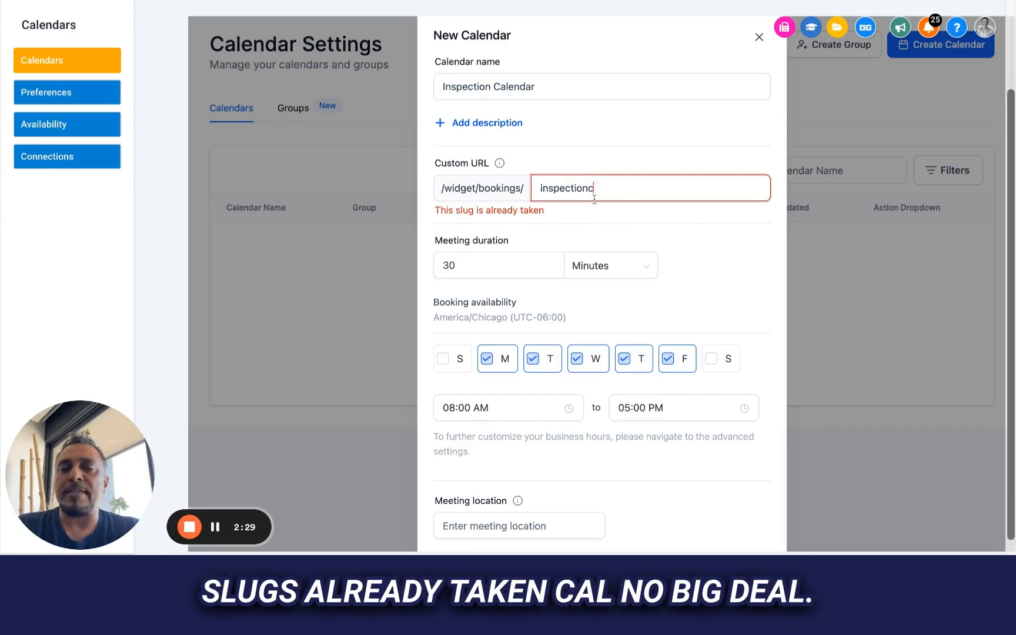
text(al)
click(517, 222)
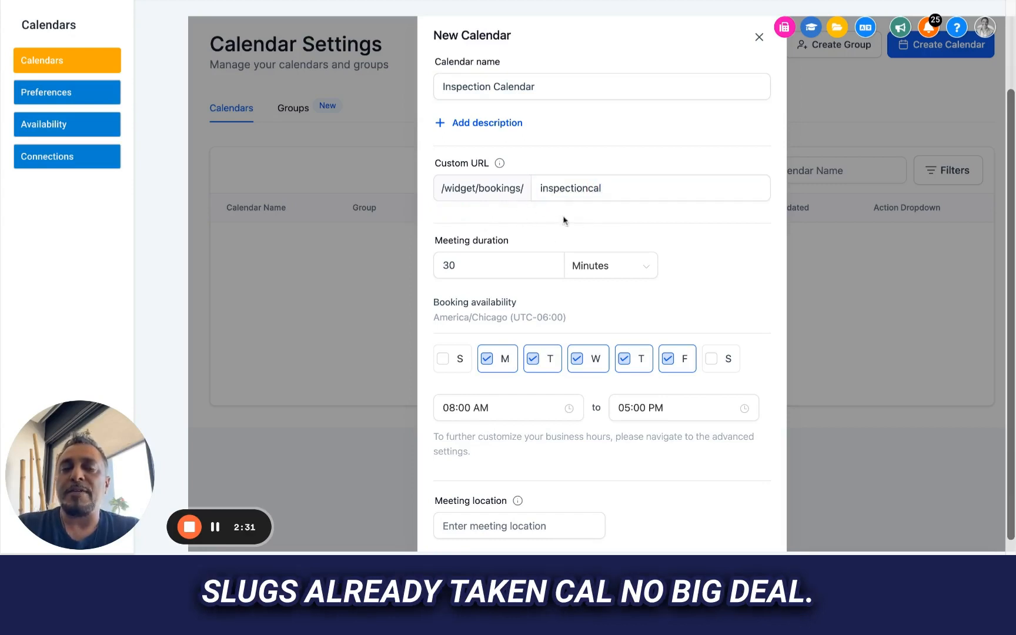
mouse_move(499, 166)
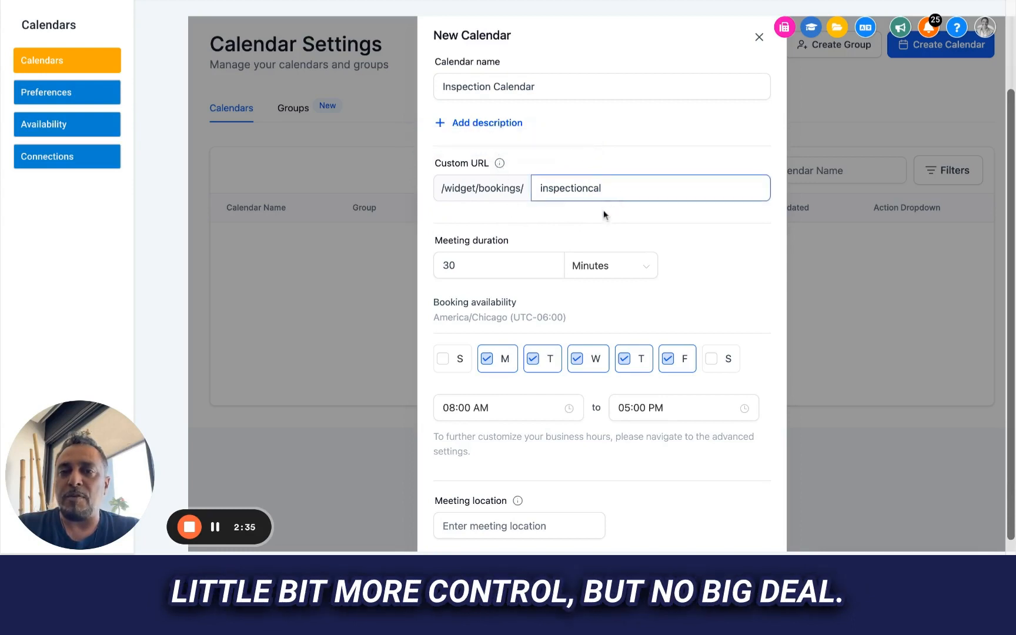
- Set the new calendar's meeting duration to 60 minutes
scroll(583, 223, down, 1)
scroll(583, 224, down, 1)
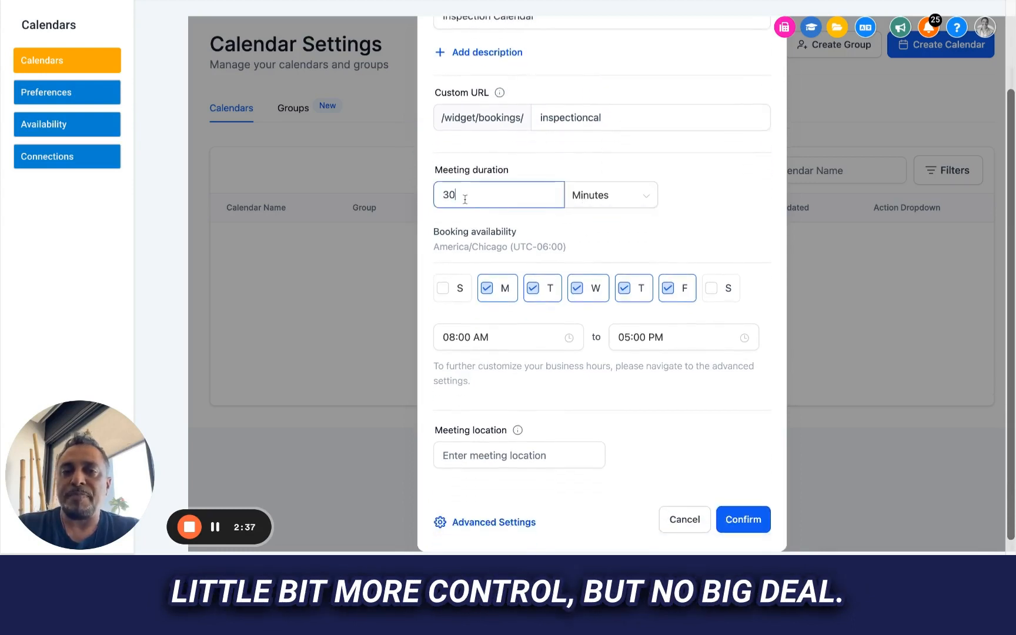
drag(464, 198, 396, 203)
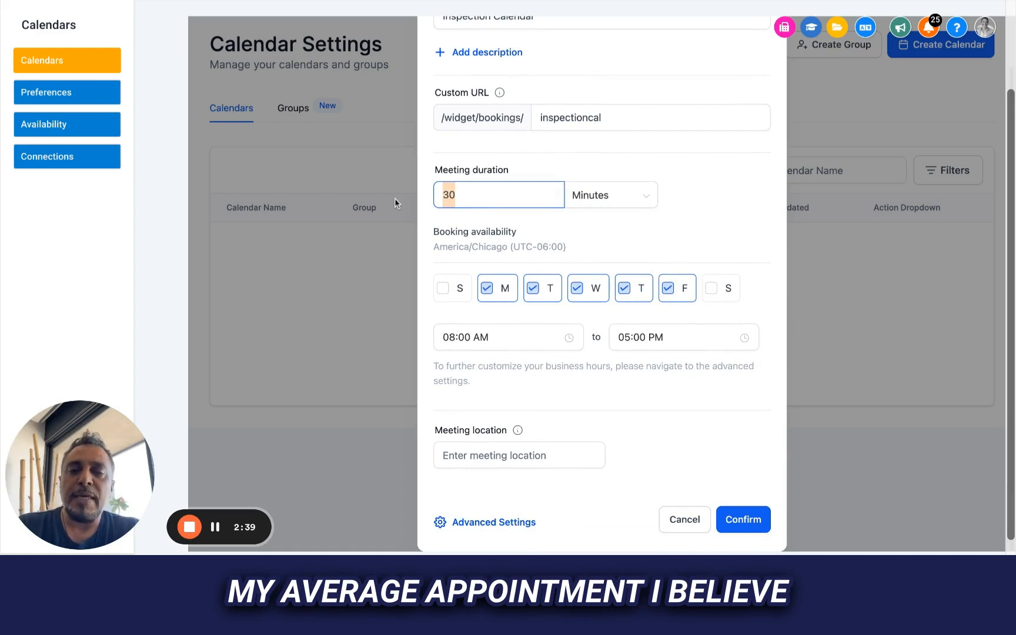
text(60)
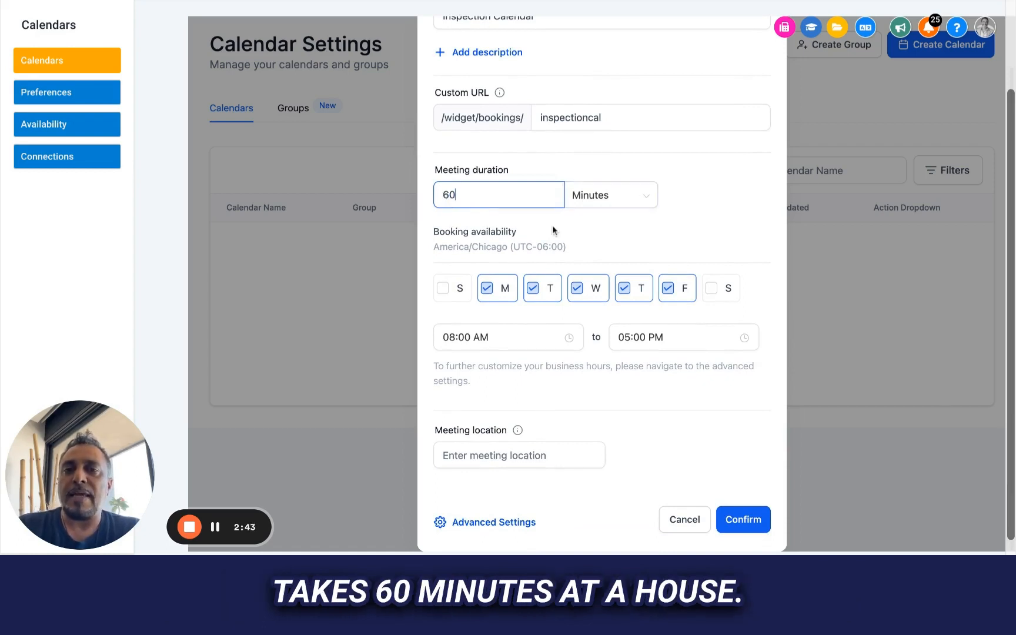
- Add Saturday to the booking availability and set the daily closing time to 08:00 PM
scroll(559, 227, down, 1)
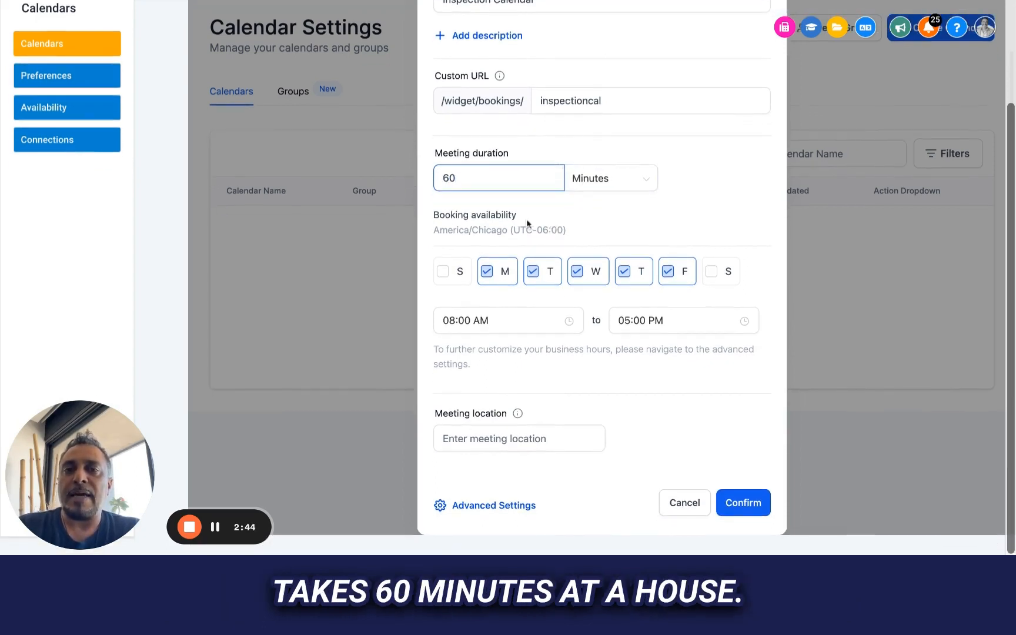
click(711, 271)
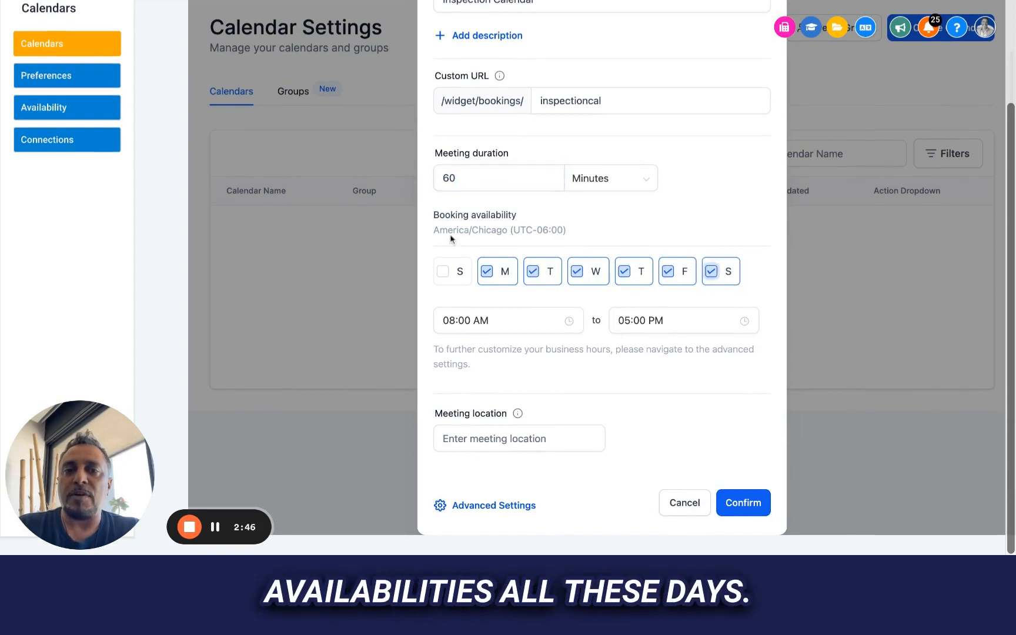
click(487, 322)
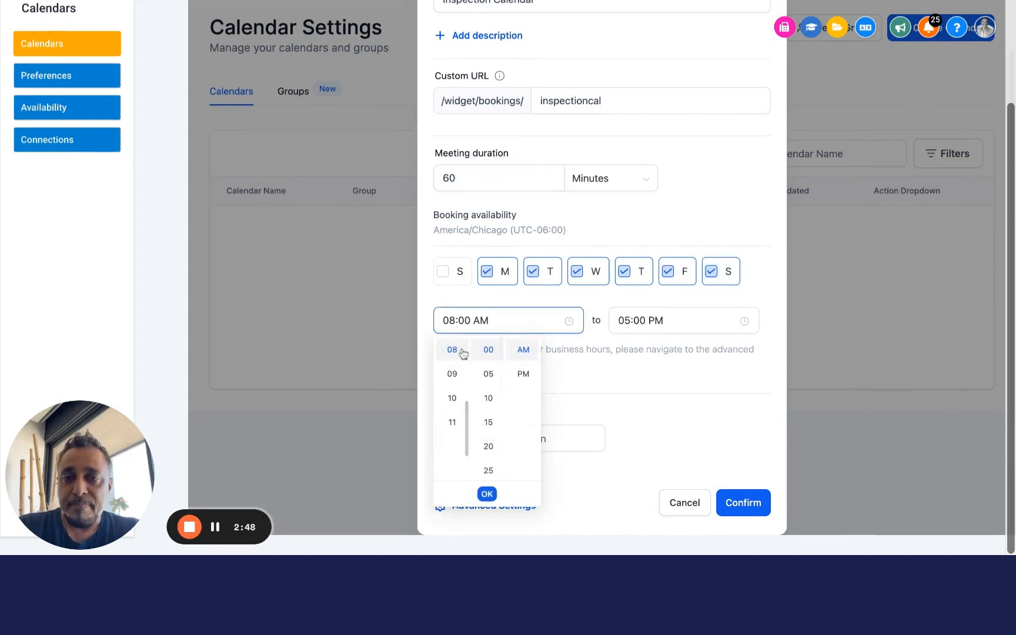
click(484, 302)
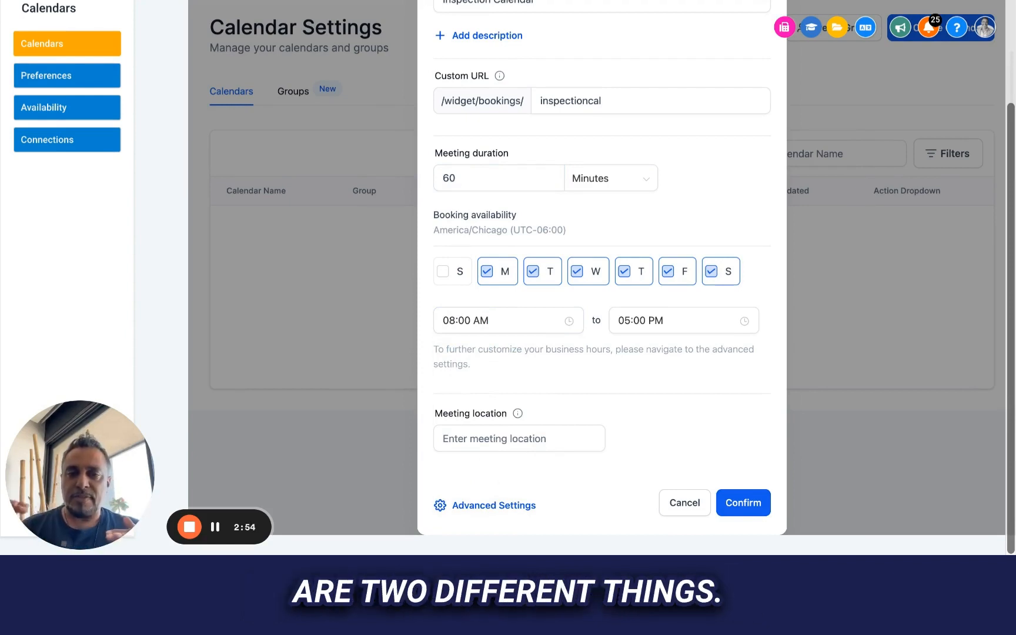
click(673, 328)
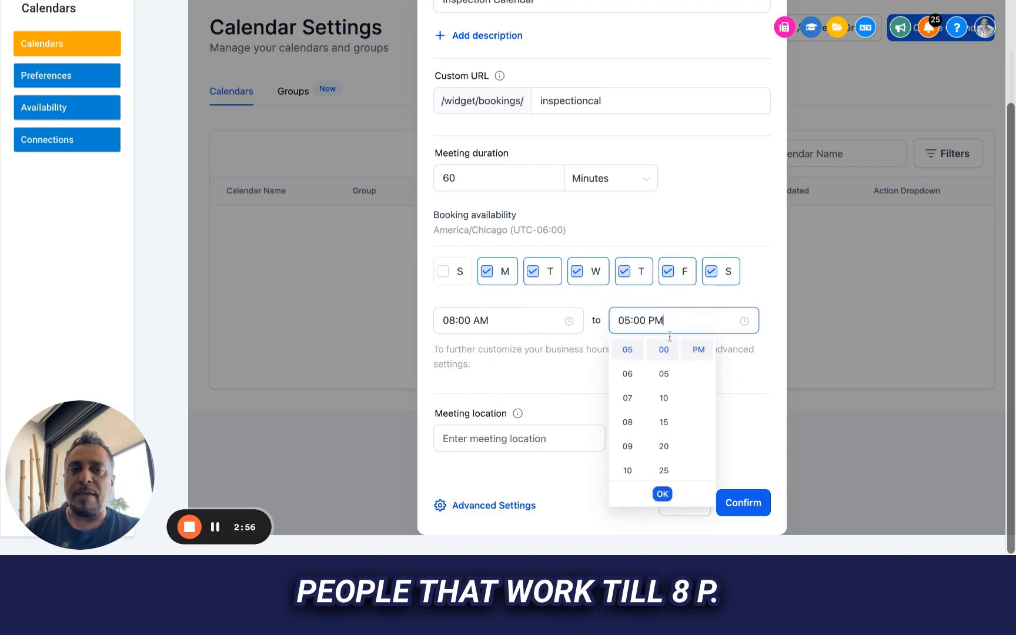
click(628, 423)
click(672, 303)
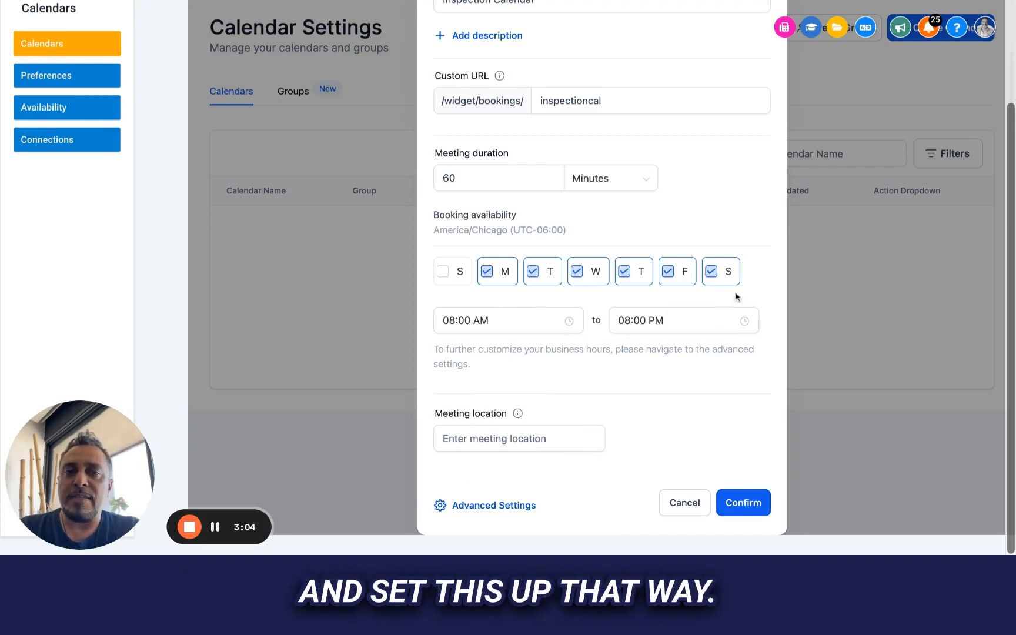
click(486, 446)
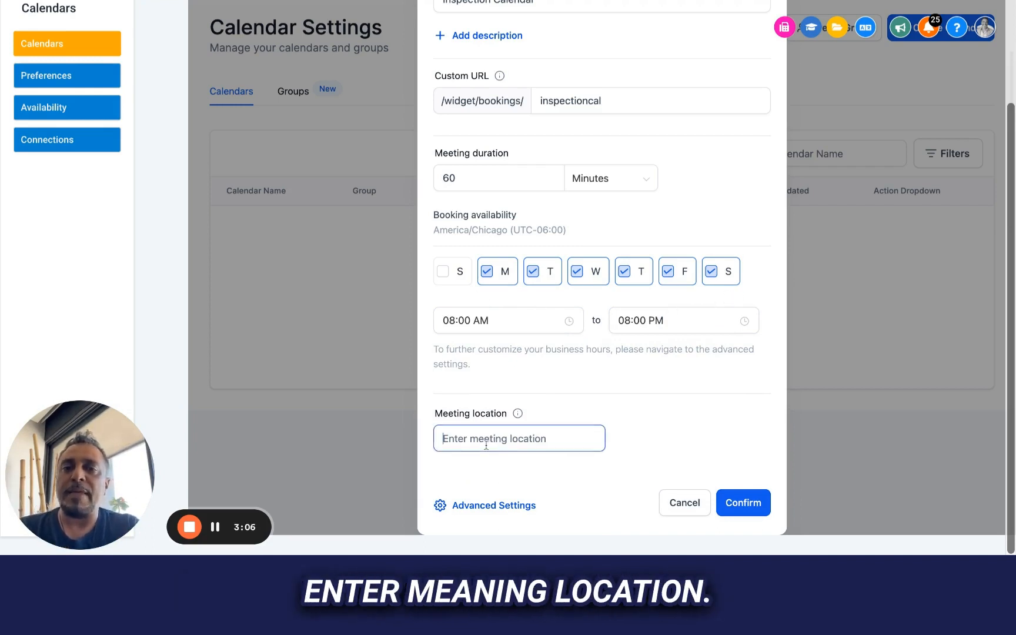
text(Outside Sales)
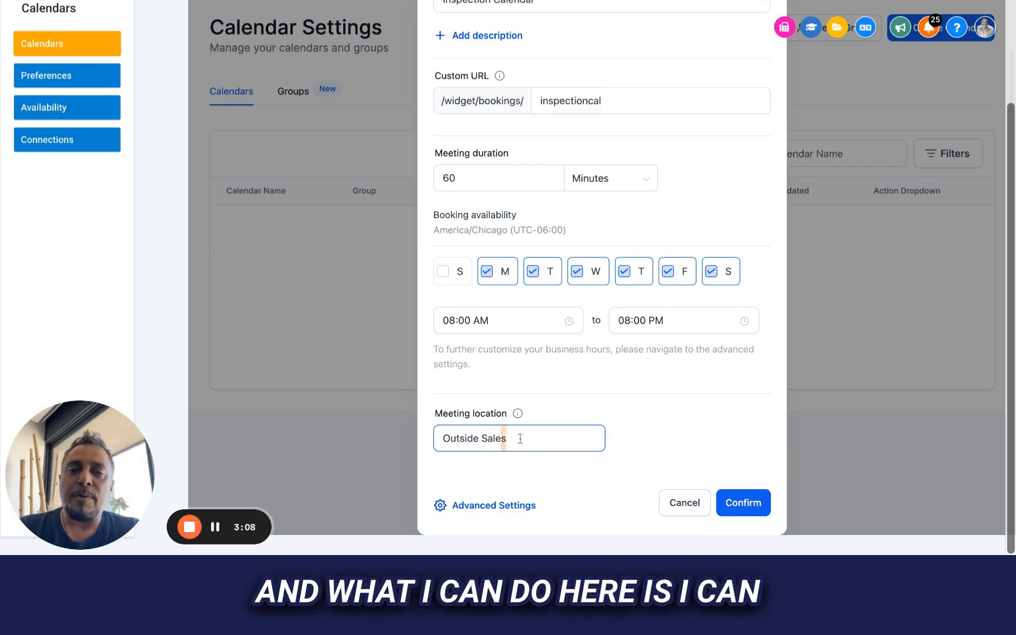
drag(520, 439, 426, 429)
key(super+c)
key(BackSpace)
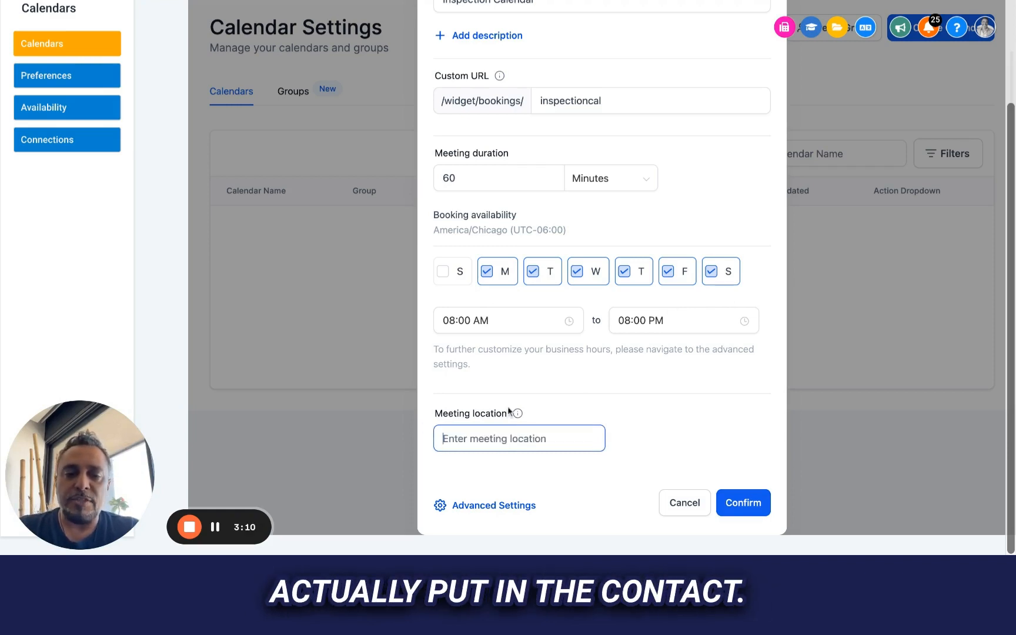
- Set the new calendar's meeting location to the contact's full address token, {{contact.full_address}}
text({{conta)
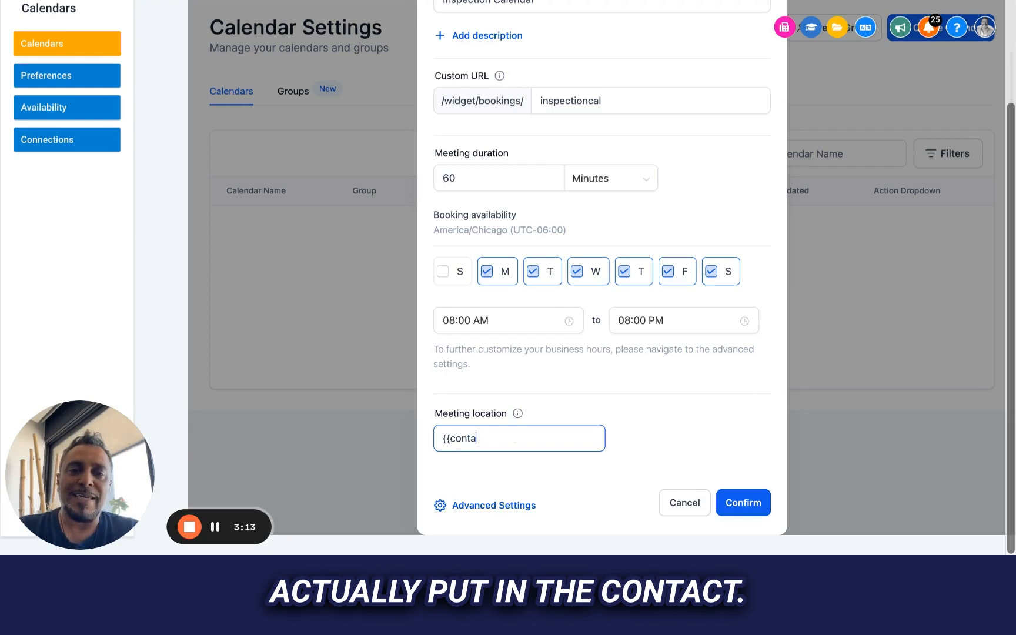
text(ct.full)
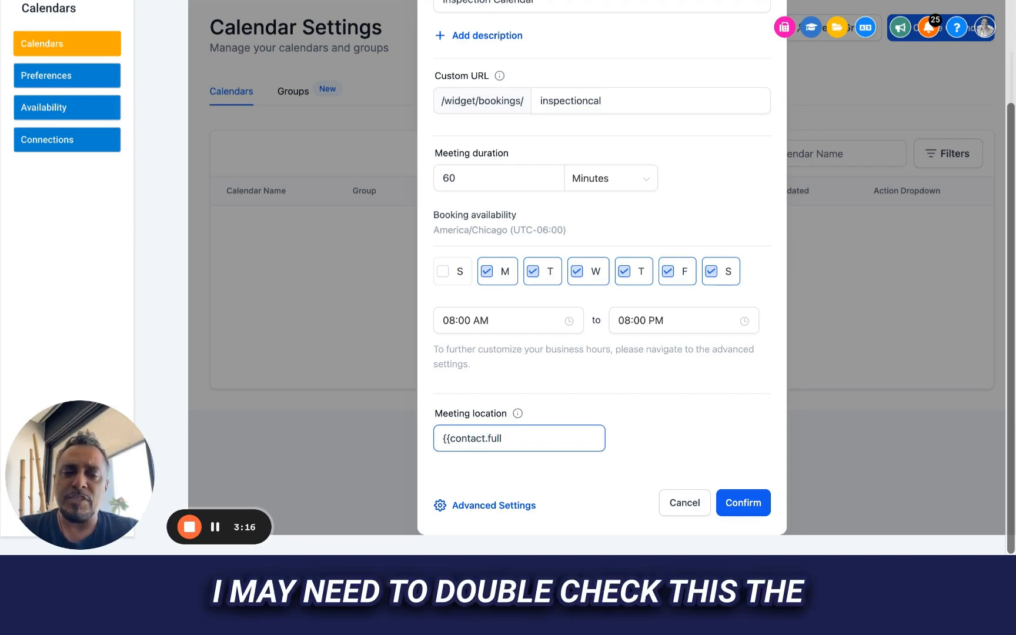
text(_address)
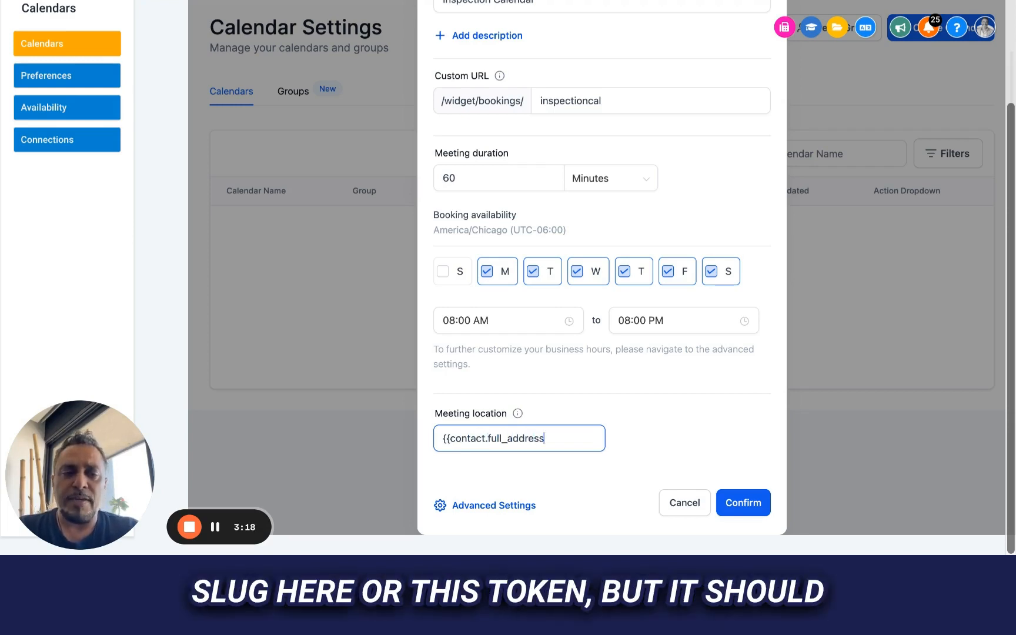
text(}})
click(649, 427)
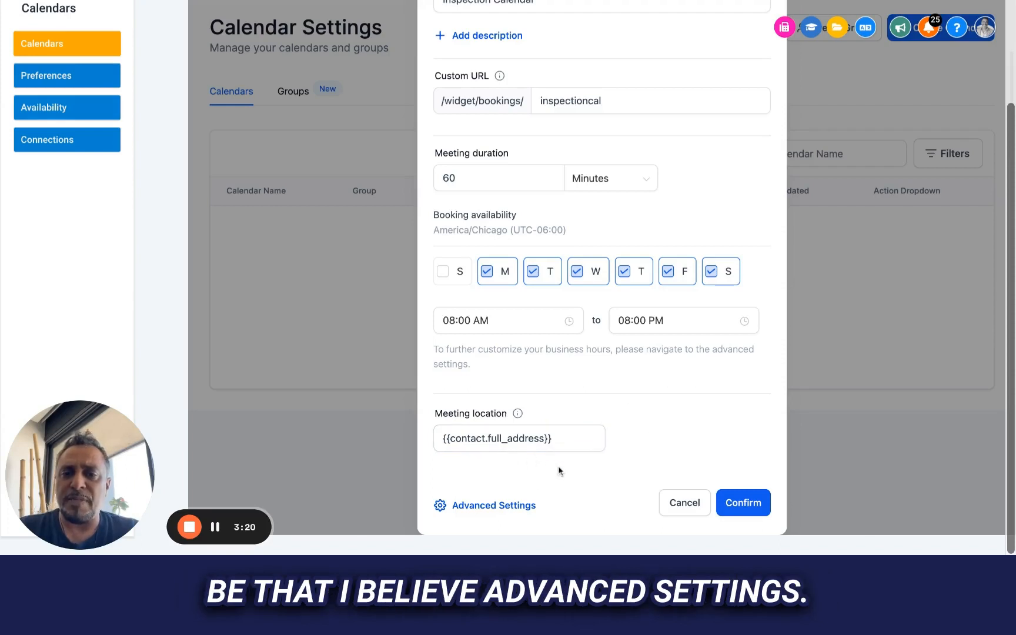
- Open the new calendar's advanced settings, close them, and reopen Inspection Calendar from the calendar list for editing
click(494, 507)
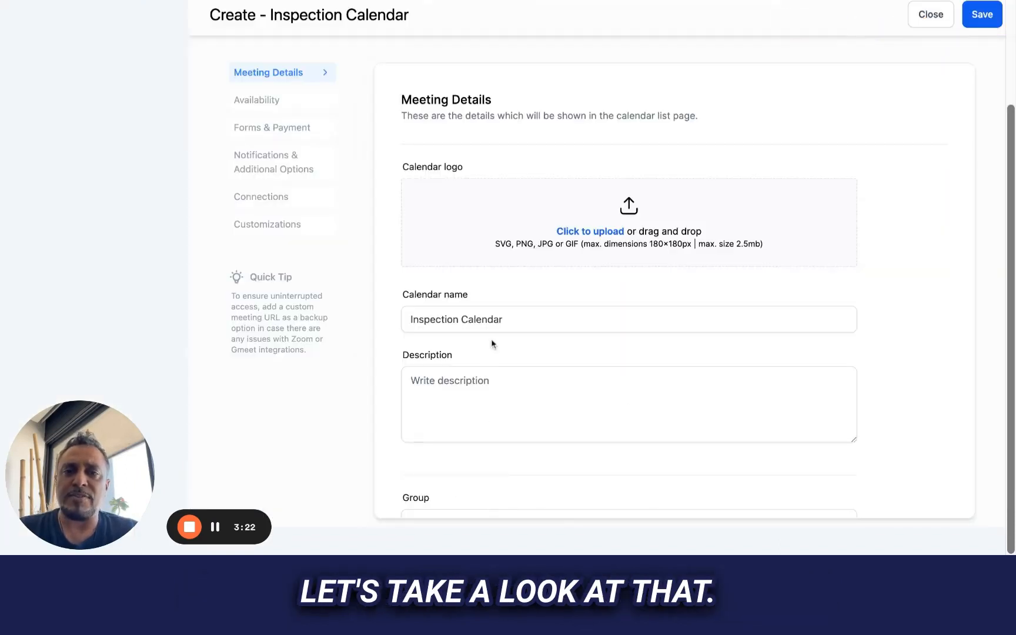
click(929, 15)
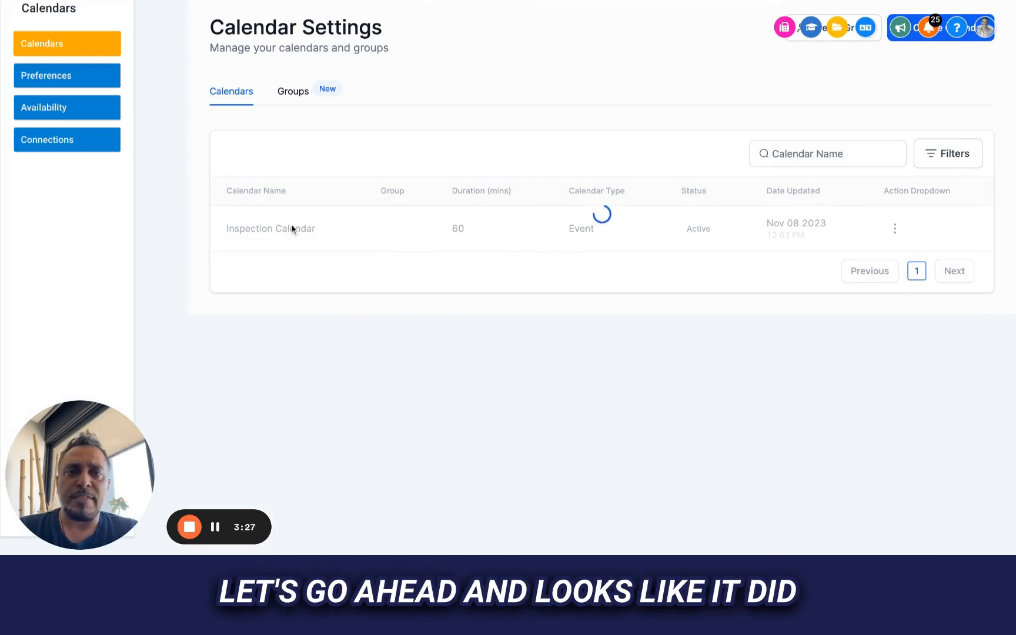
click(895, 228)
click(875, 257)
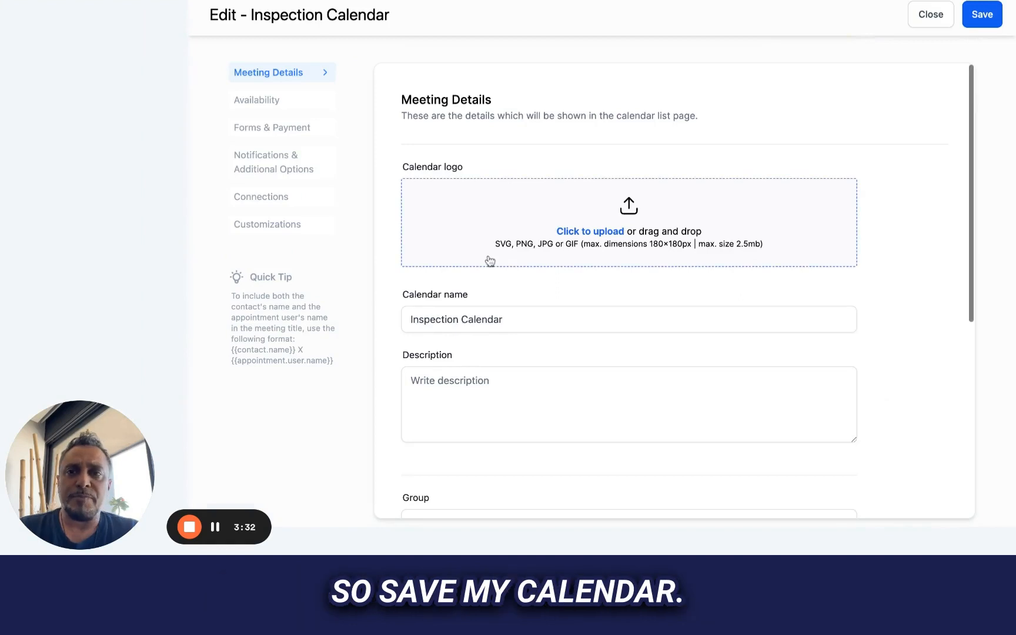
- Replace the calendar's name in the meeting details with Outside Sales
scroll(486, 240, down, 6)
scroll(501, 189, up, 6)
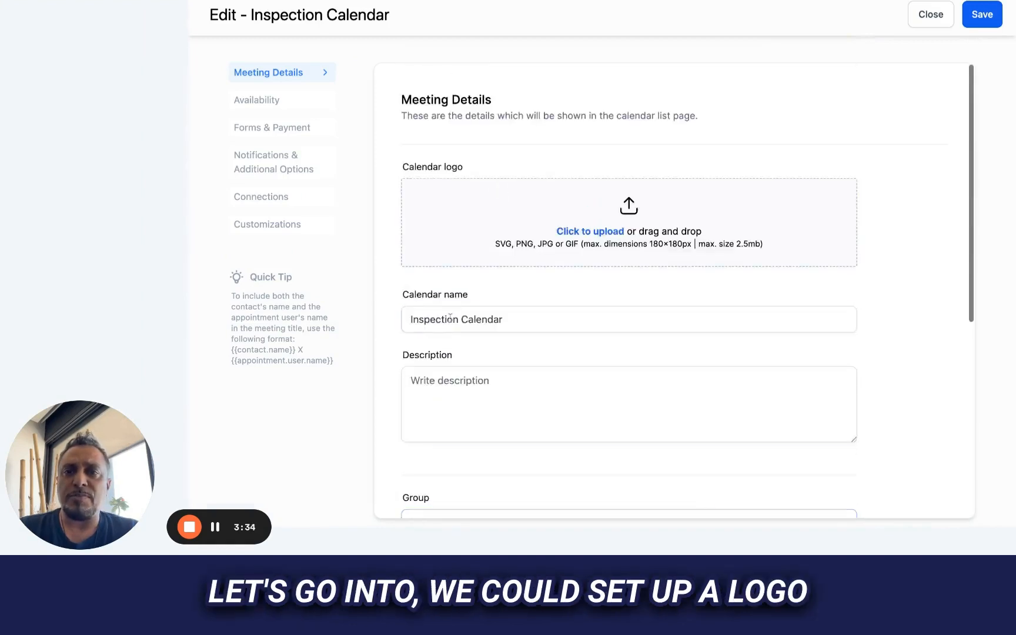
scroll(531, 180, down, 3)
click(450, 230)
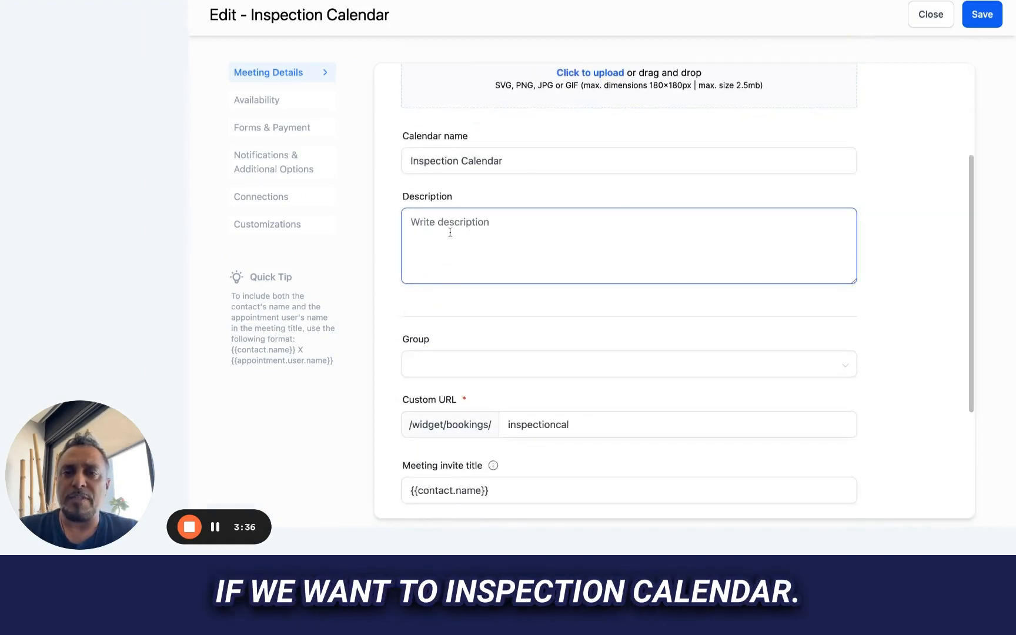
click(526, 159)
key(ctrl+a)
text(Outside Sales)
- Enter Inspection Calendar as the calendar's description
click(425, 234)
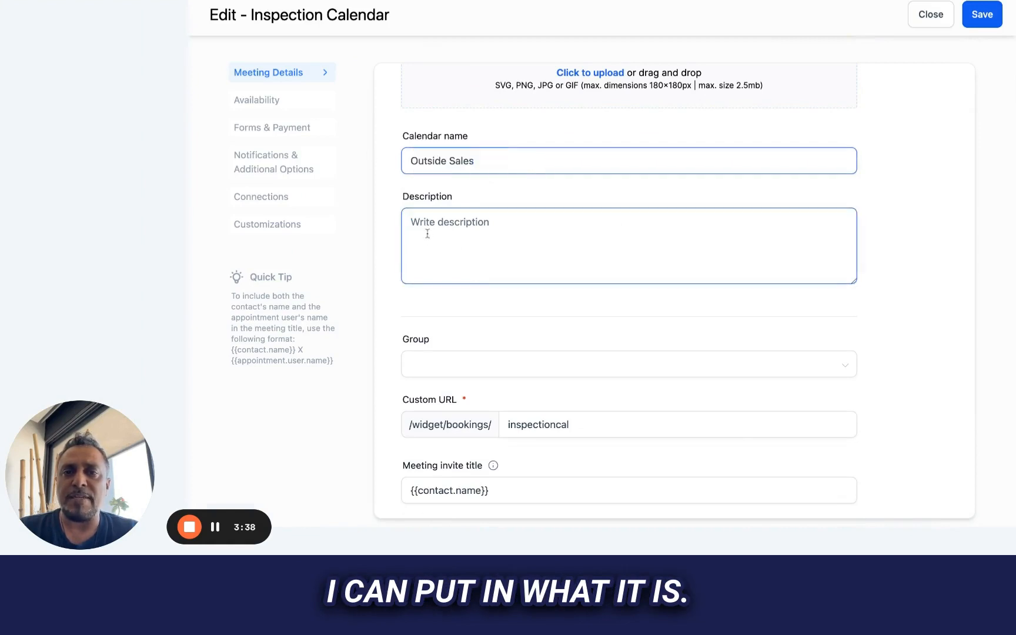
key(super+v)
scroll(445, 259, down, 2)
drag(481, 120, 328, 89)
text(pec)
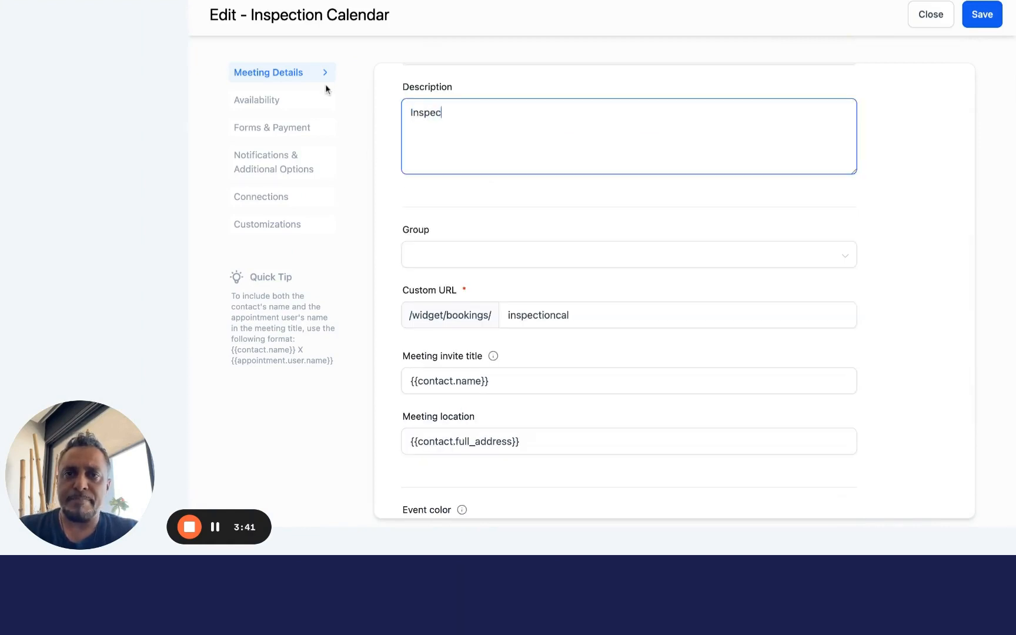
text(tion Calendar)
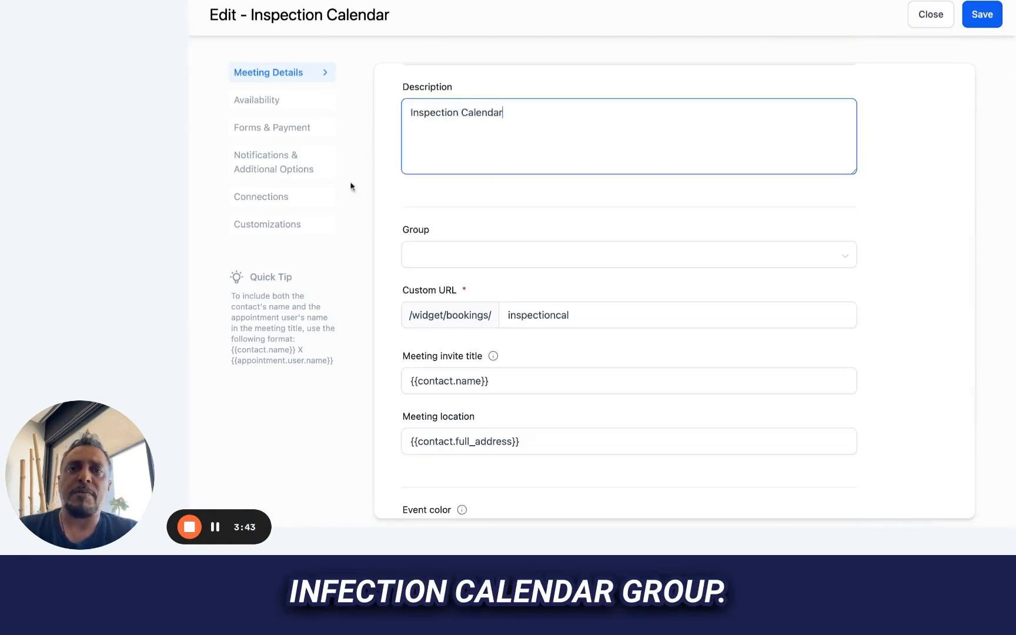
- Assign the calendar to the Outside Sales group with the orange event color and save the meeting details
click(445, 255)
click(439, 295)
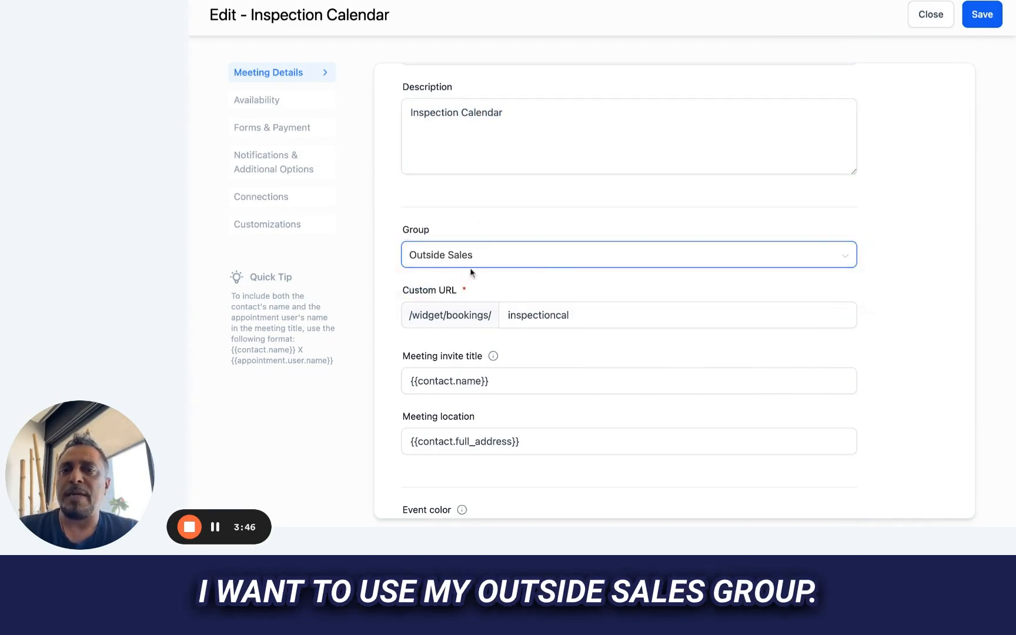
scroll(574, 273, down, 2)
click(497, 311)
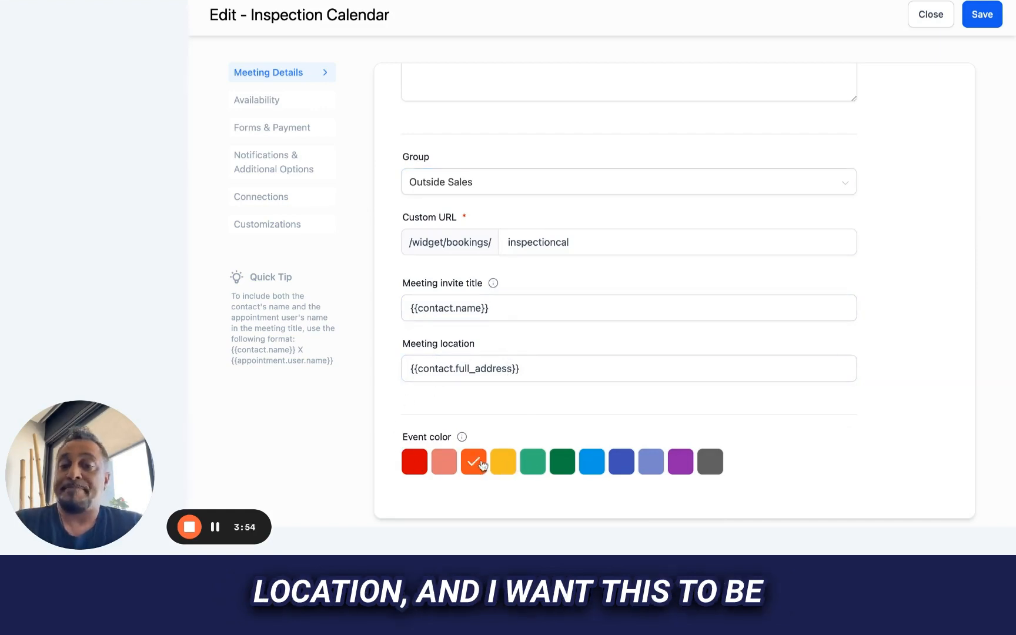
scroll(482, 465, up, 4)
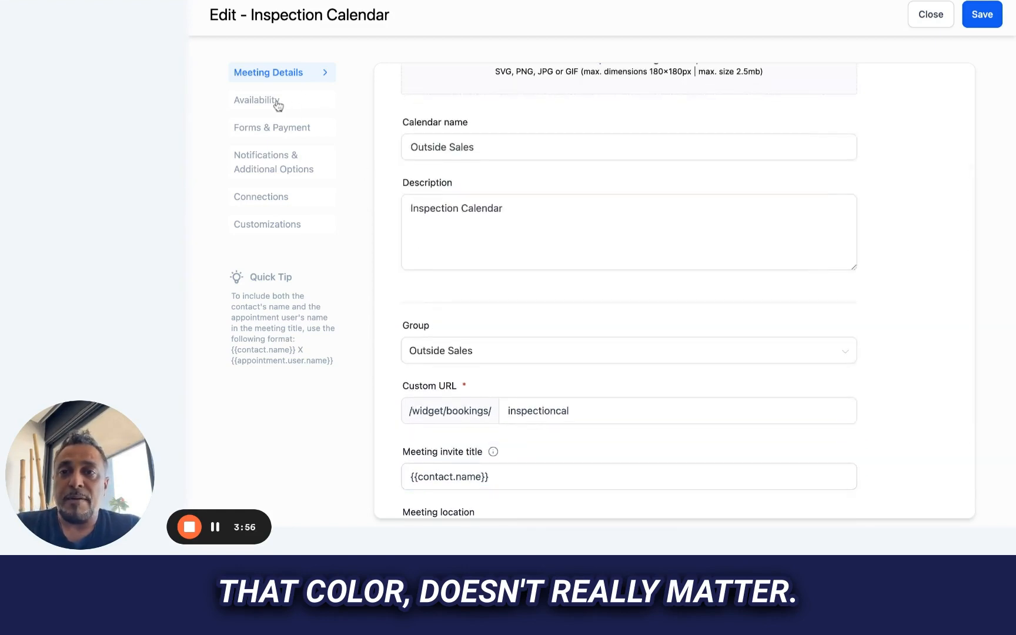
scroll(515, 185, up, 3)
click(981, 15)
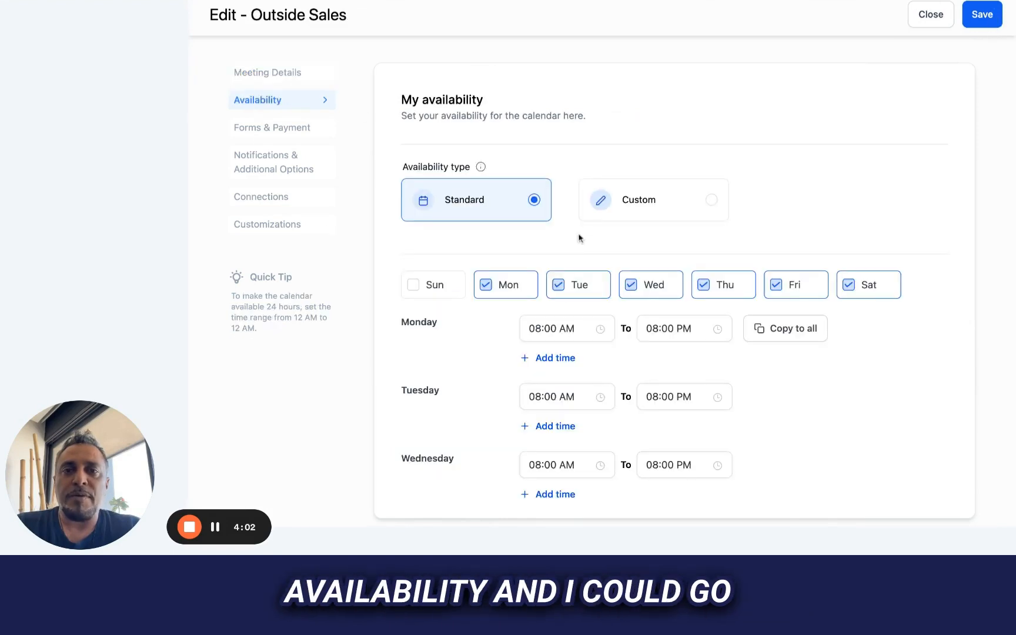
- Set Saturday's closing time in the calendar's availability to 03:00 PM
scroll(679, 294, down, 3)
scroll(679, 295, down, 8)
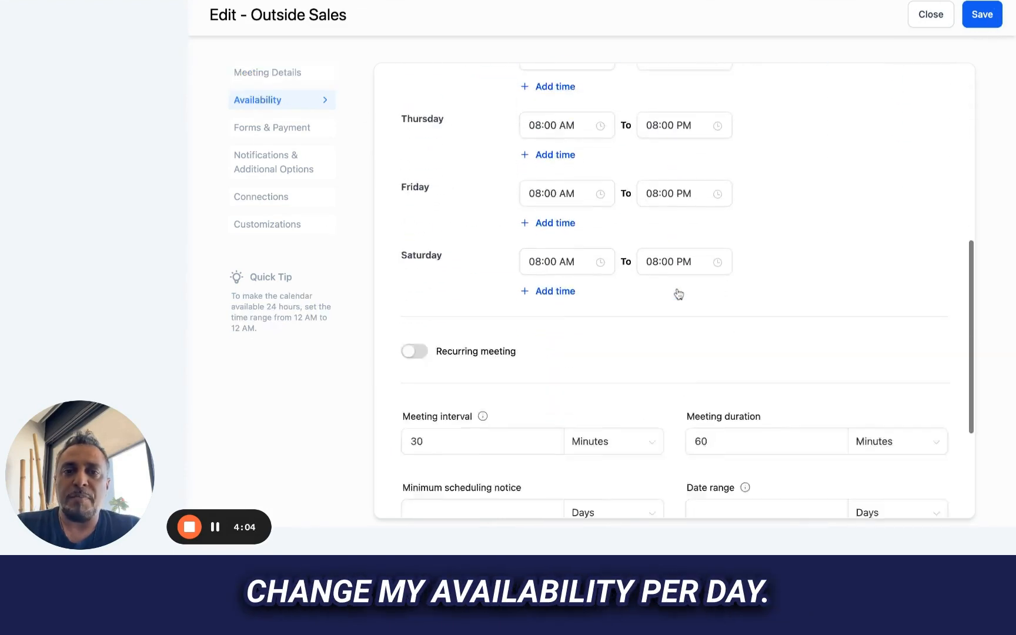
scroll(675, 290, up, 11)
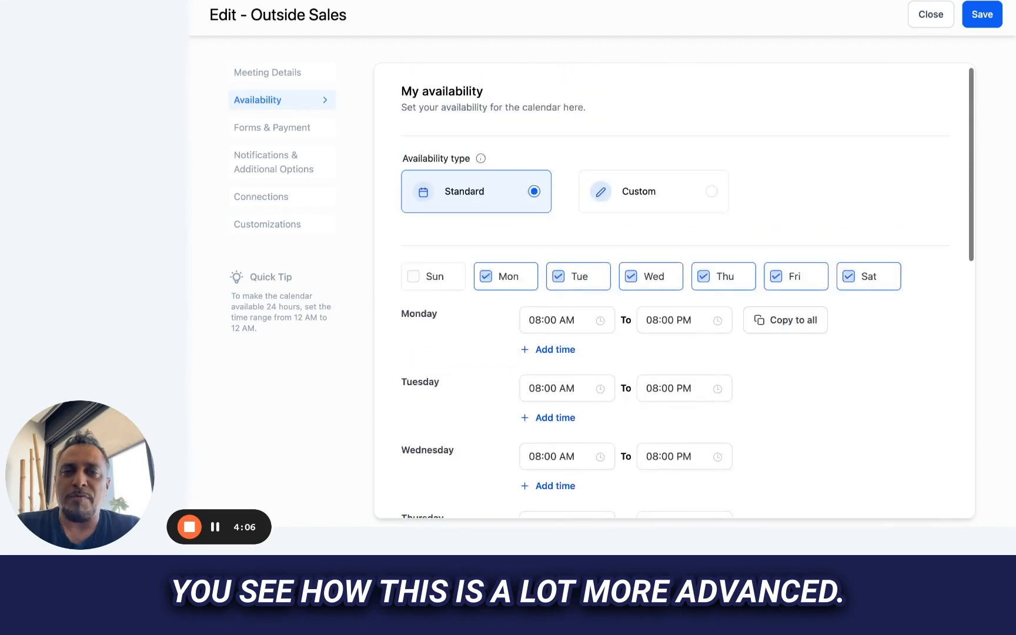
scroll(631, 317, down, 6)
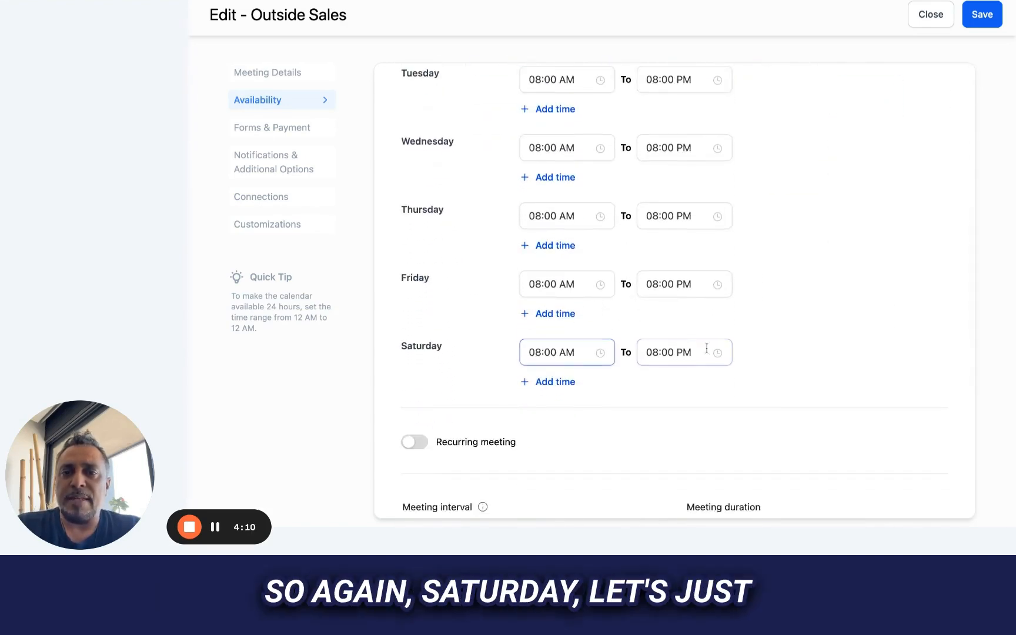
click(703, 352)
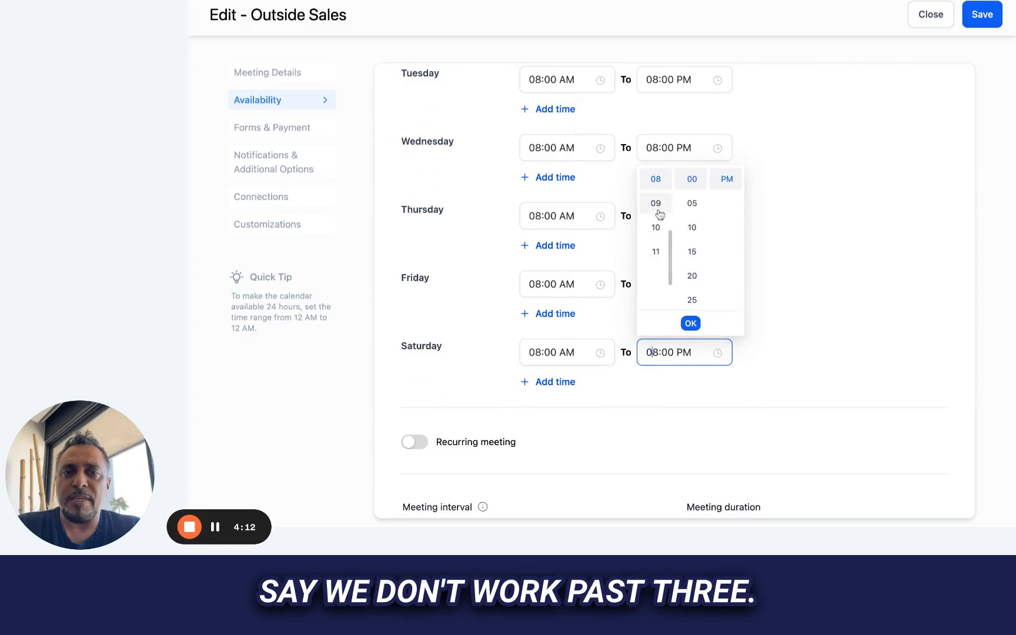
scroll(658, 217, up, 3)
click(655, 250)
click(691, 323)
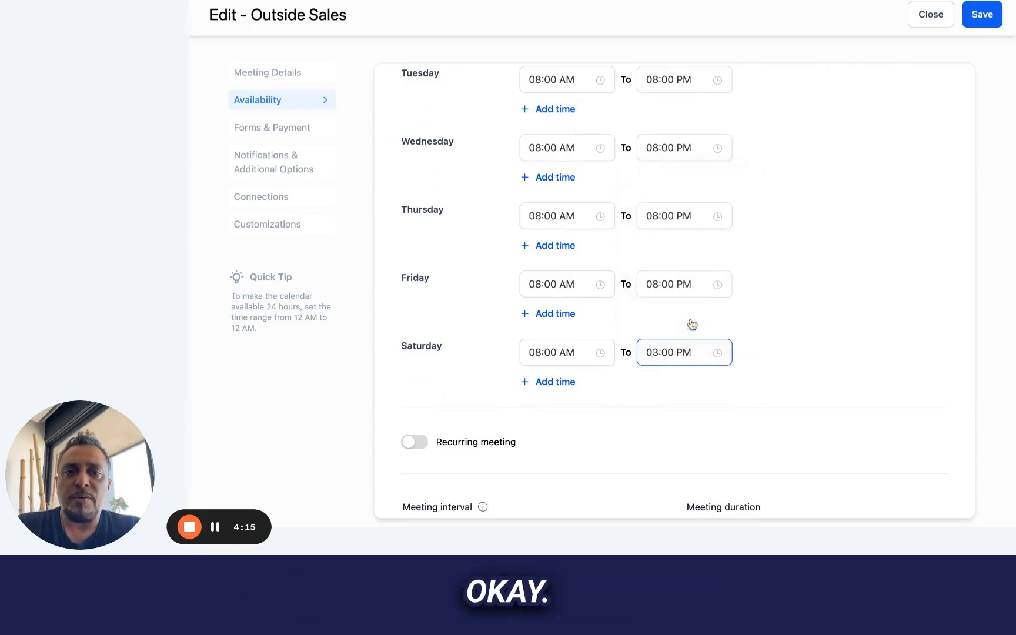
click(754, 407)
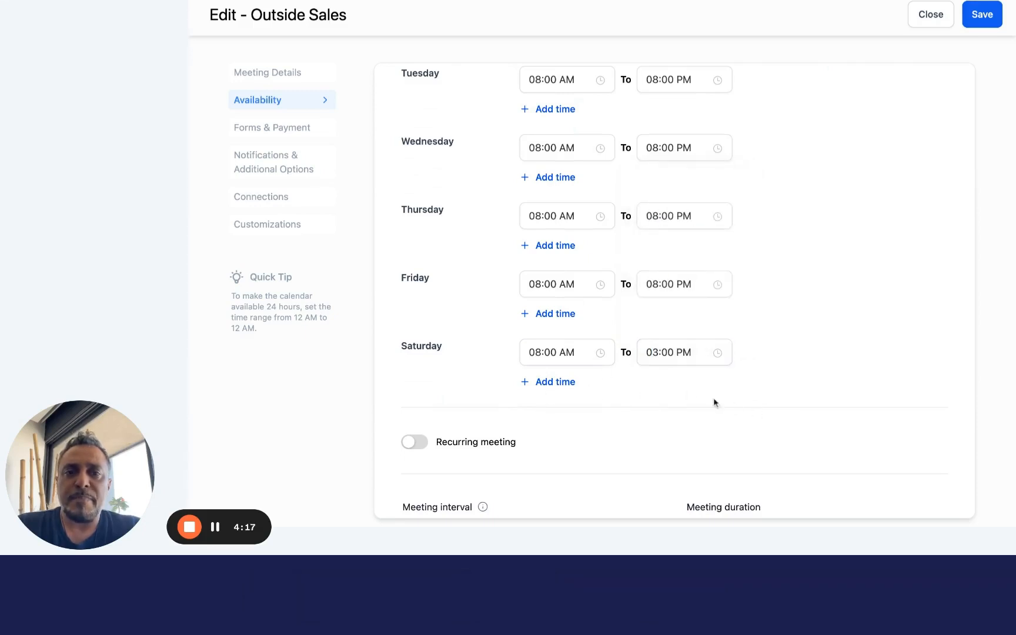
- Set Saturday's closing time in the calendar's availability to 04:00 PM
click(697, 355)
click(657, 352)
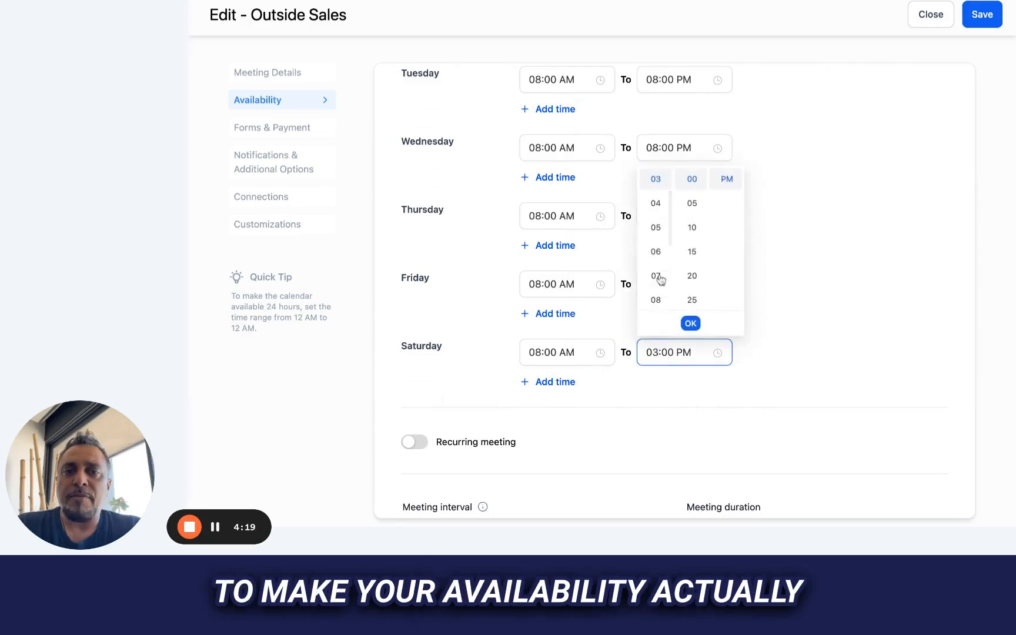
click(655, 206)
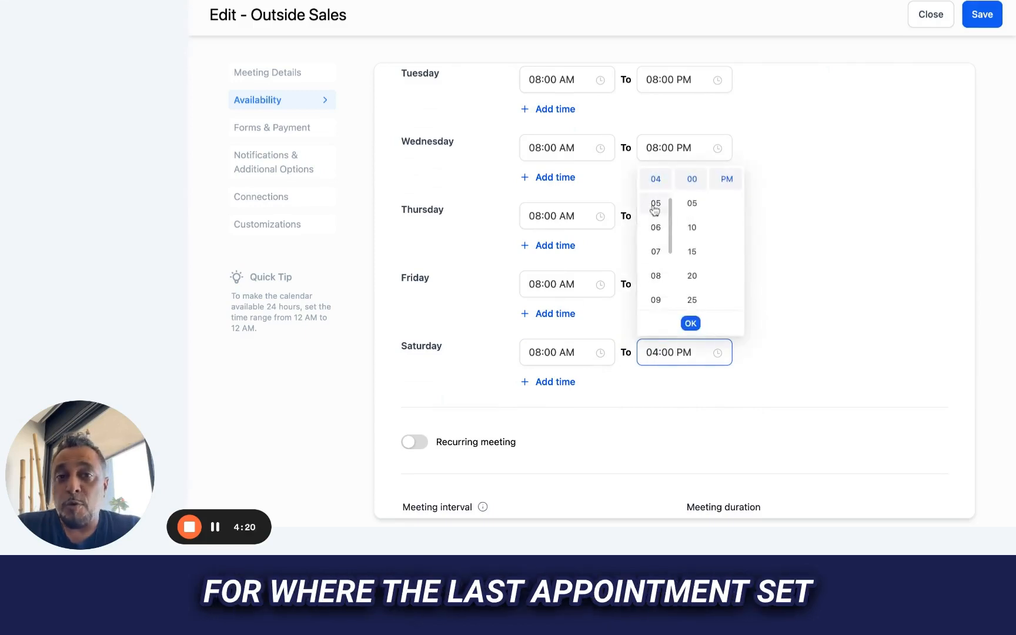
click(692, 323)
- Set the calendar's minimum scheduling notice to 1 day
scroll(630, 383, down, 5)
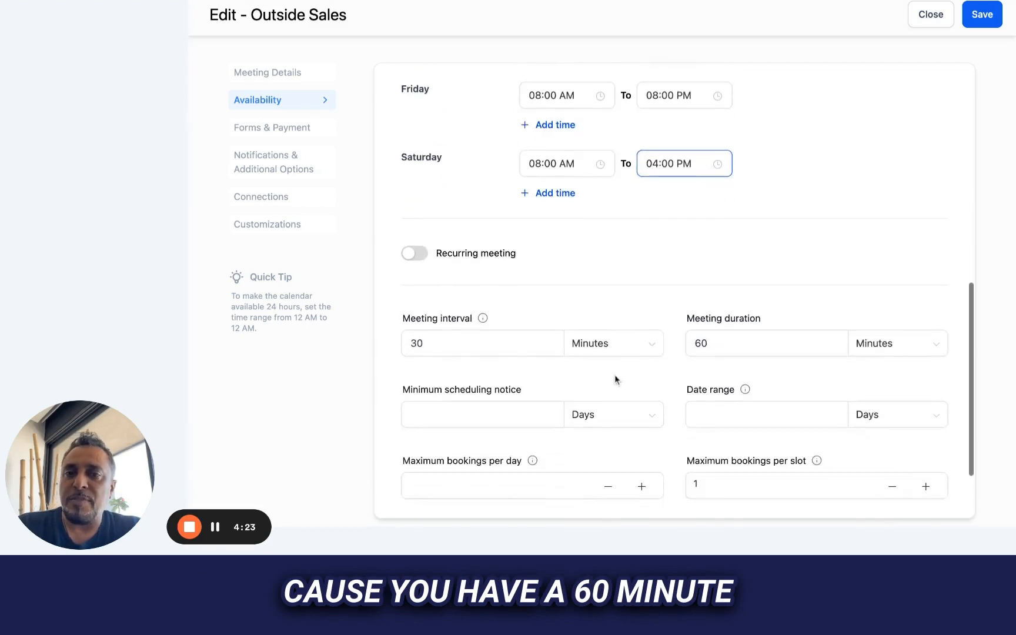
scroll(620, 272, down, 2)
click(446, 252)
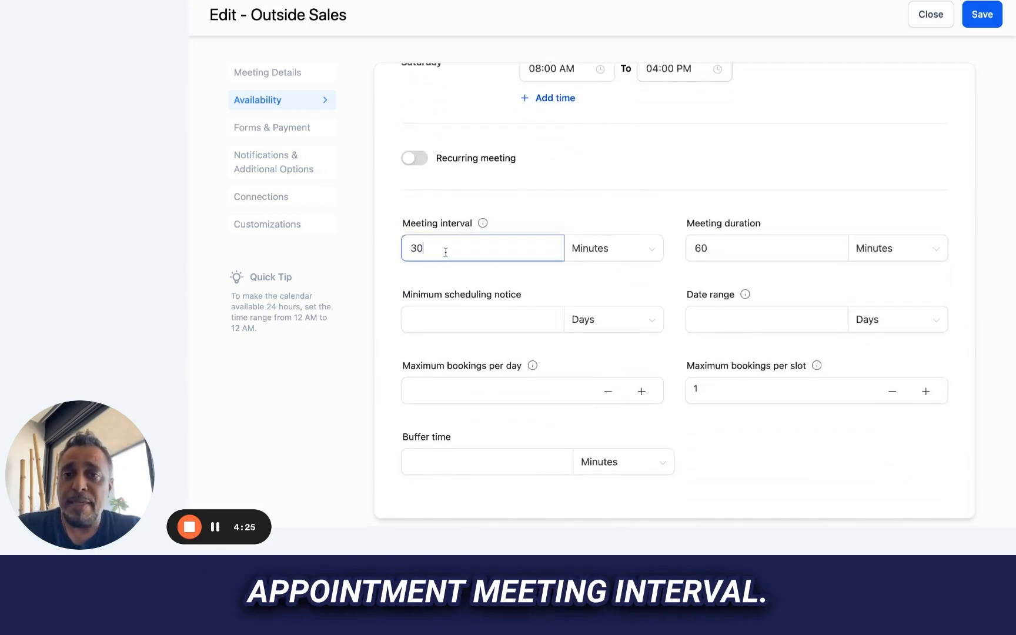
mouse_move(484, 225)
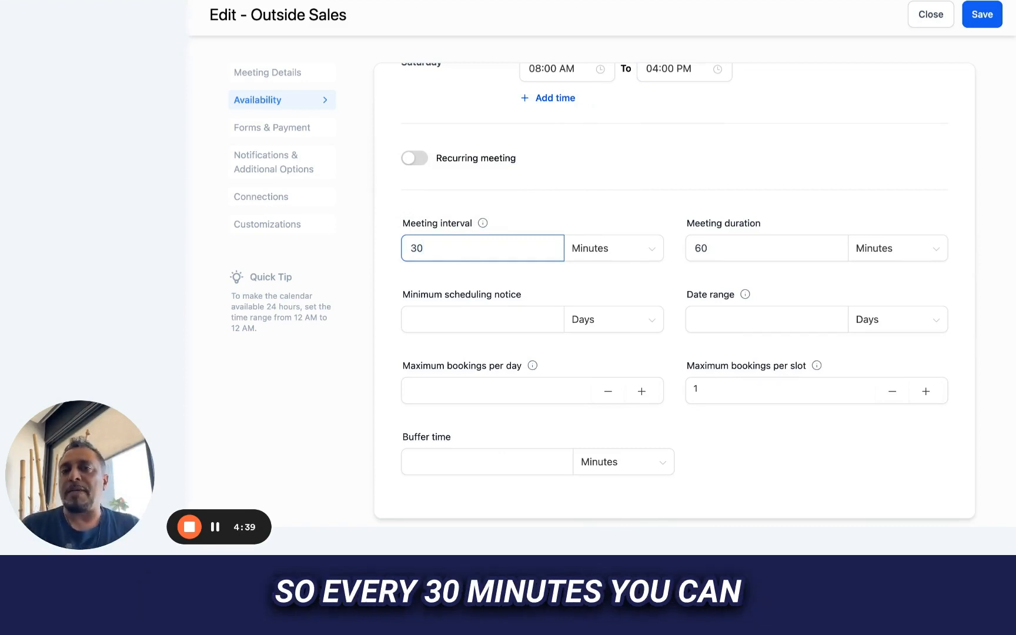
click(730, 251)
click(464, 319)
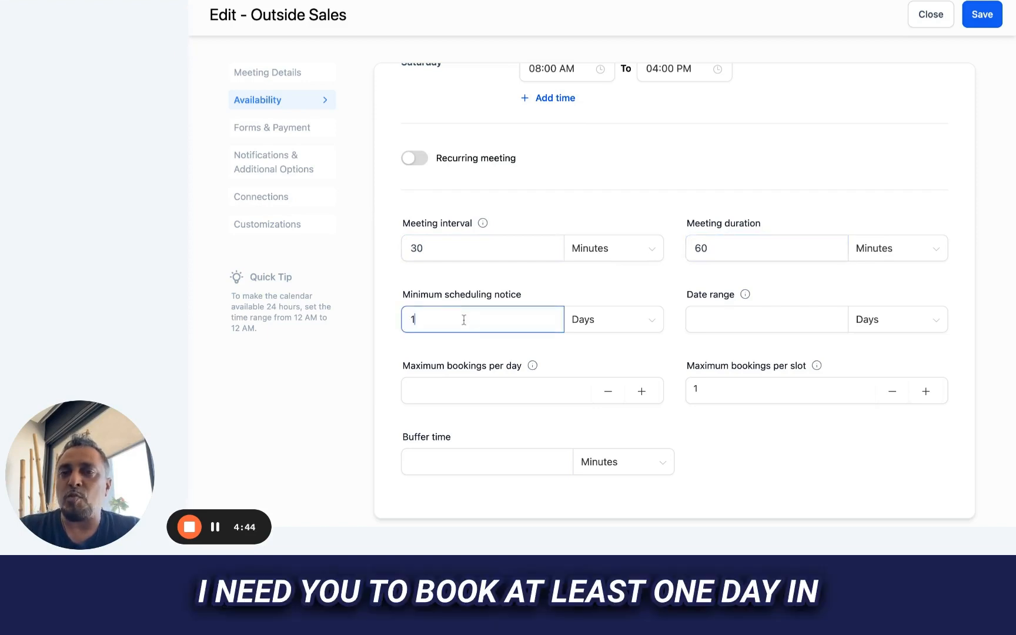
click(619, 325)
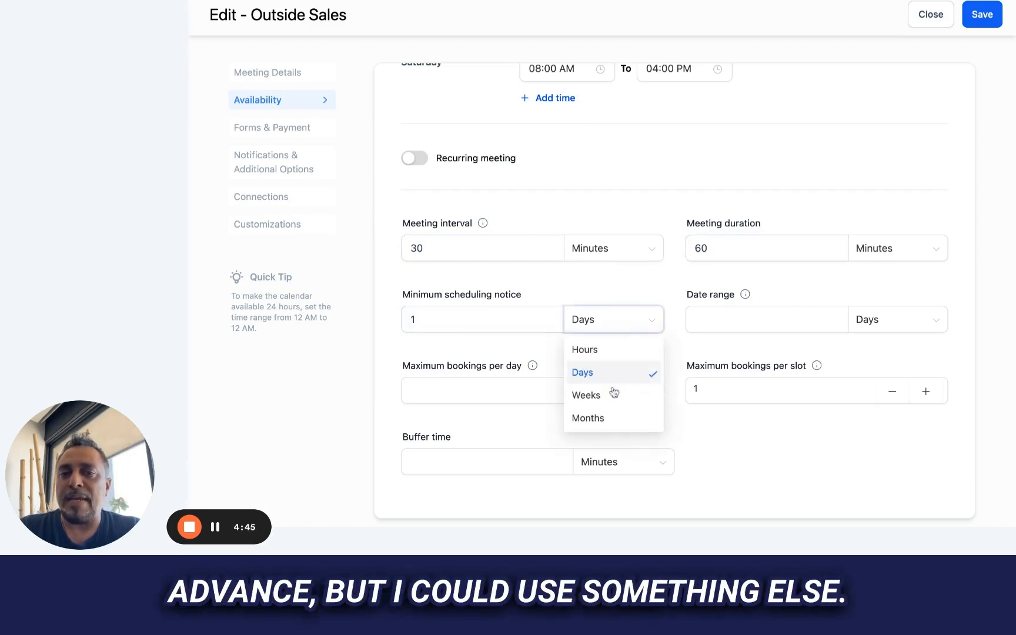
click(586, 293)
- Set the booking date range to 7 days
click(448, 249)
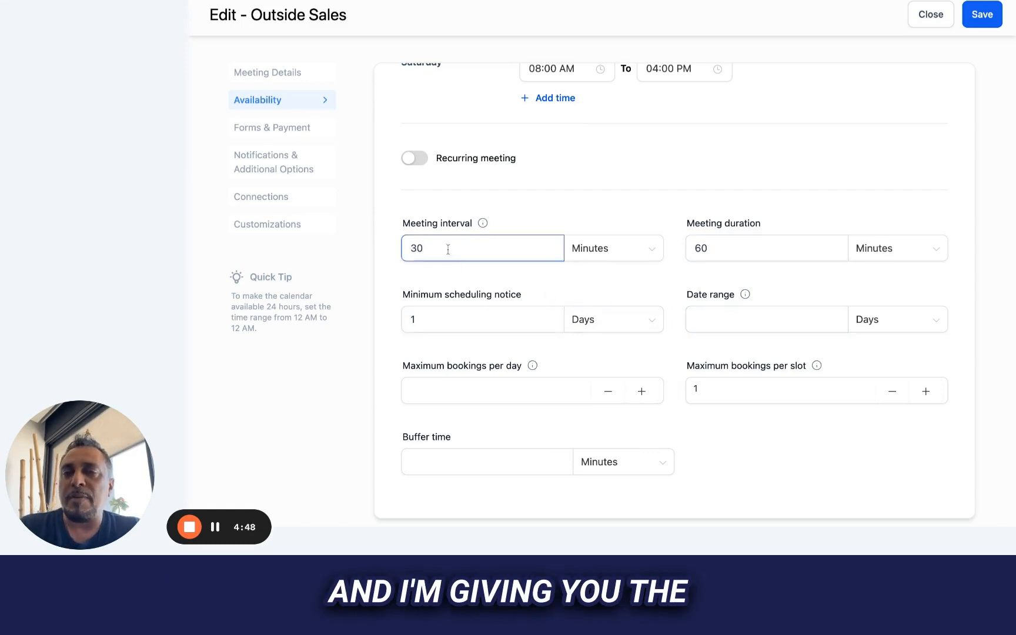
click(727, 244)
click(730, 321)
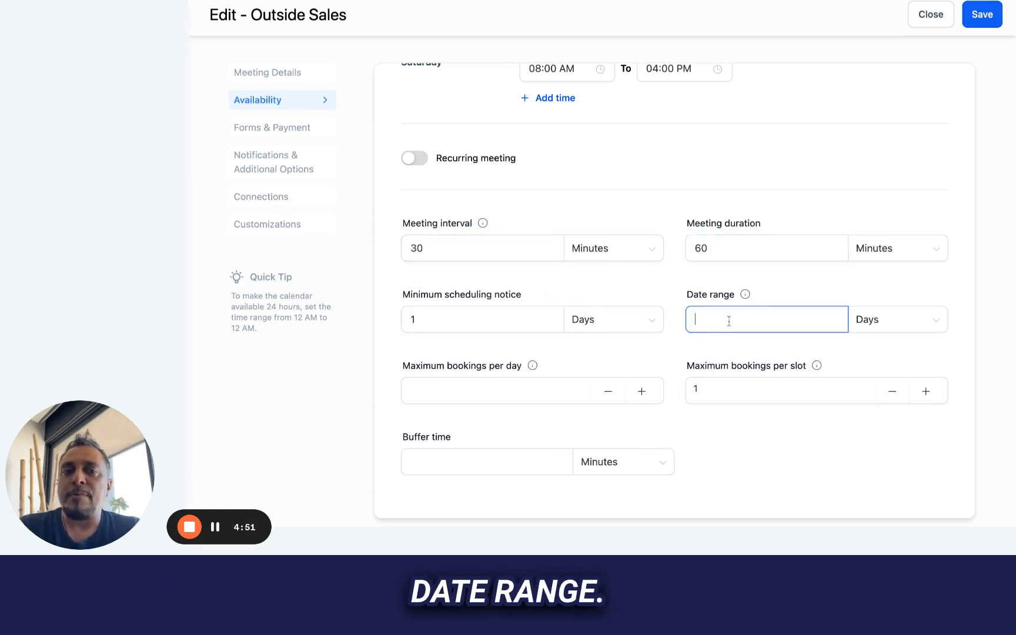
text(7)
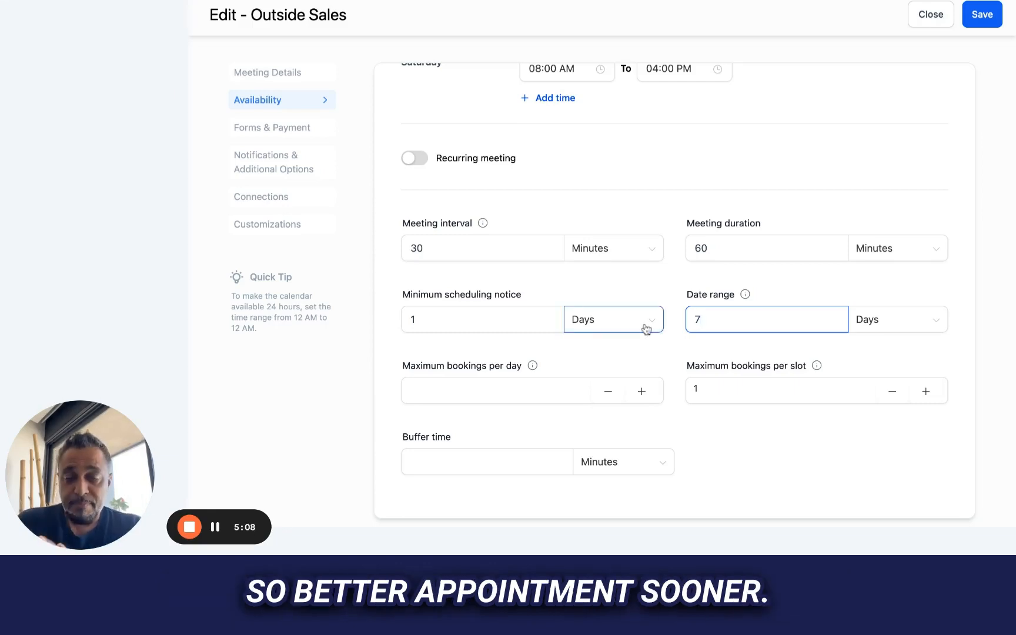
- Set the calendar's minimum scheduling notice to 8 hours
click(470, 317)
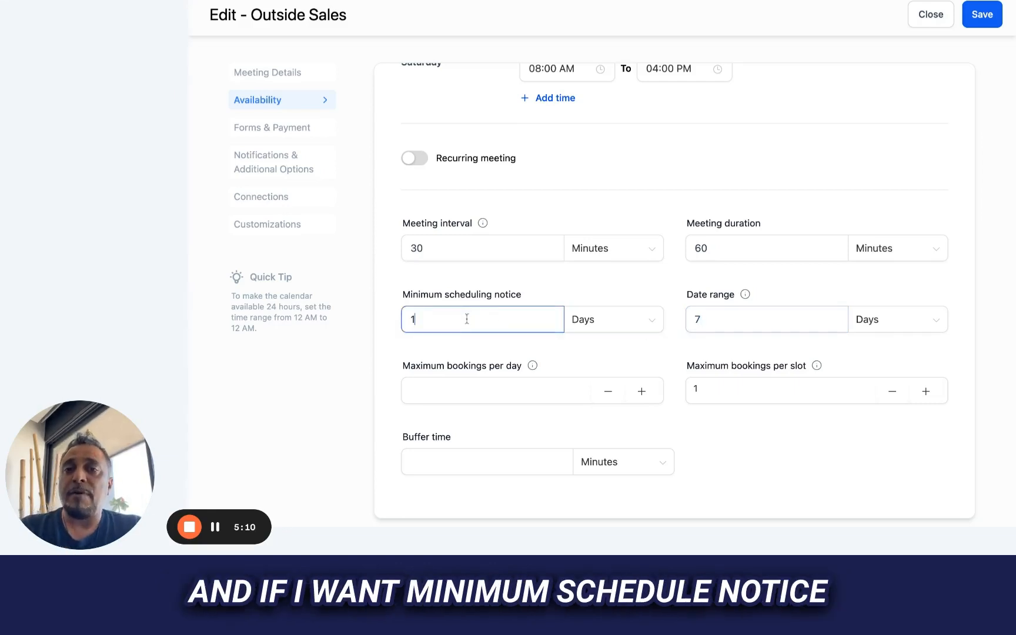
key(BackSpace)
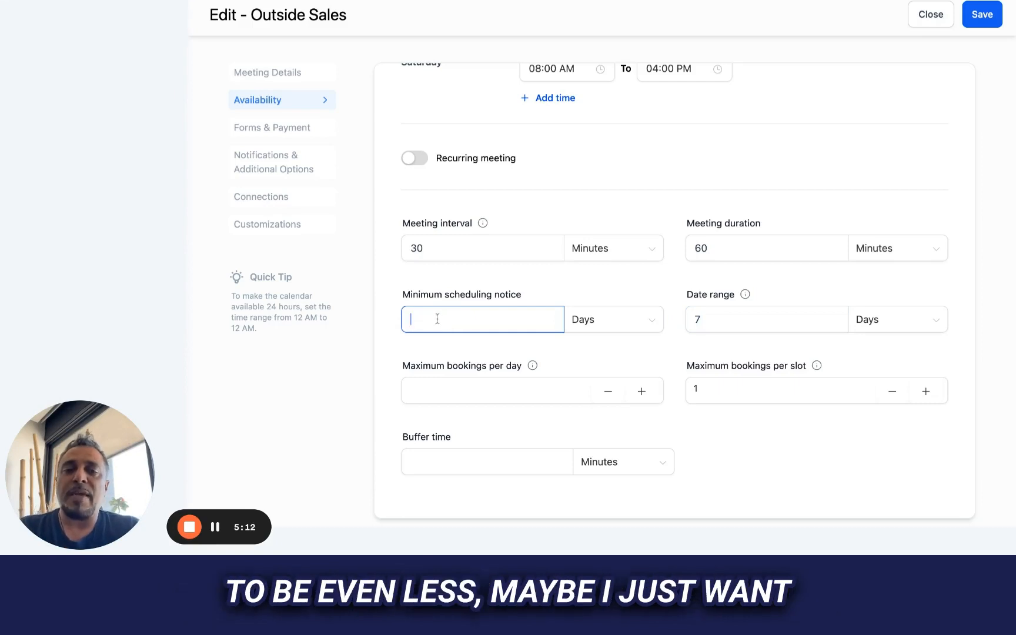
text(8)
click(597, 325)
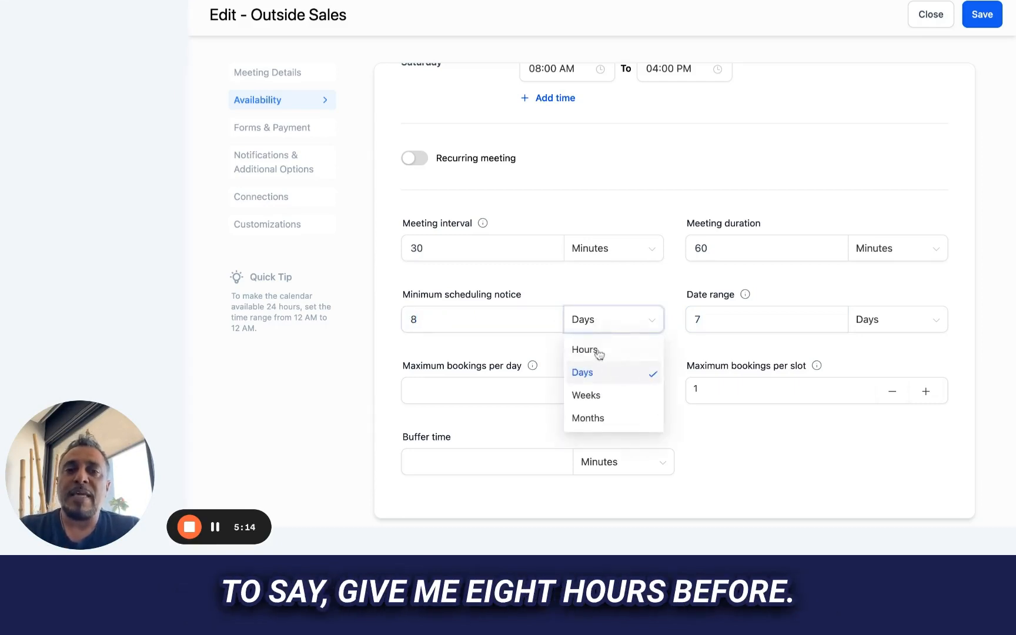
click(596, 349)
click(430, 351)
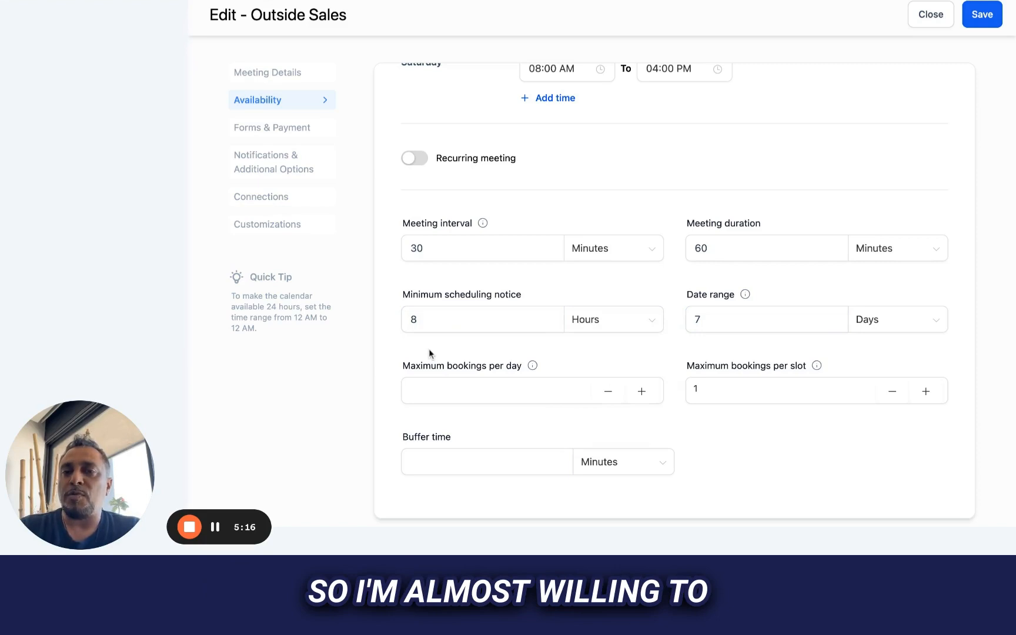
- Raise the minimum scheduling notice to 12 hours
click(406, 320)
key(BackSpace)
text(12)
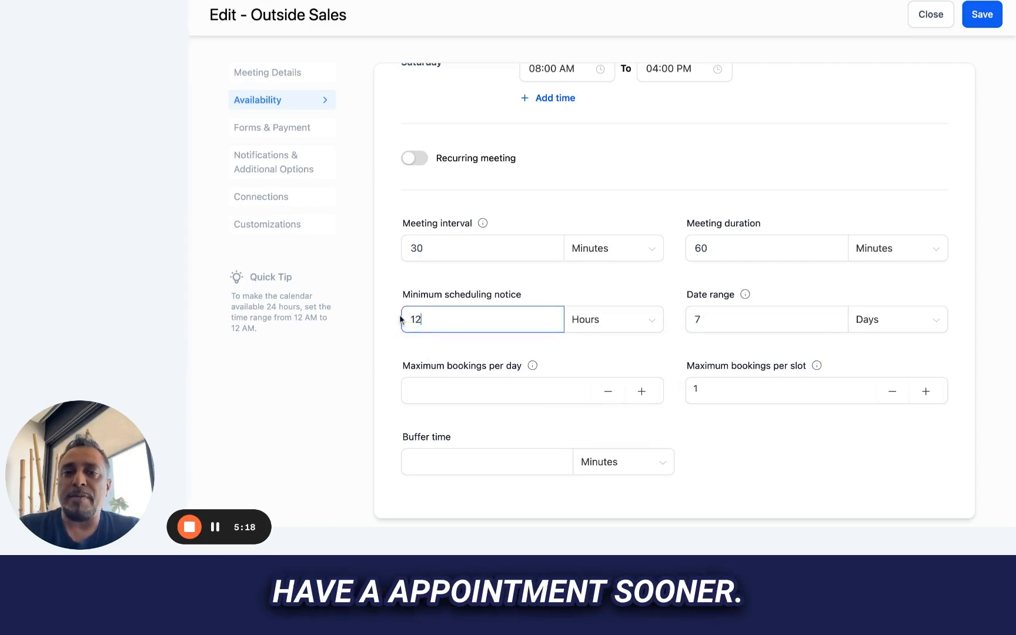
click(458, 334)
- Limit the calendar's maximum bookings per day to 8
click(451, 390)
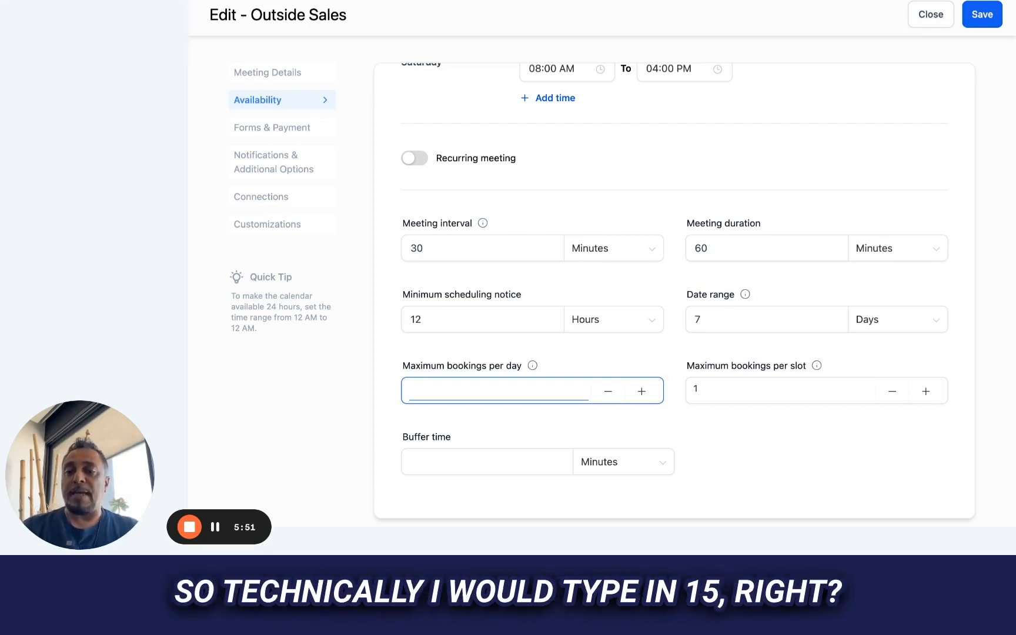
text(15)
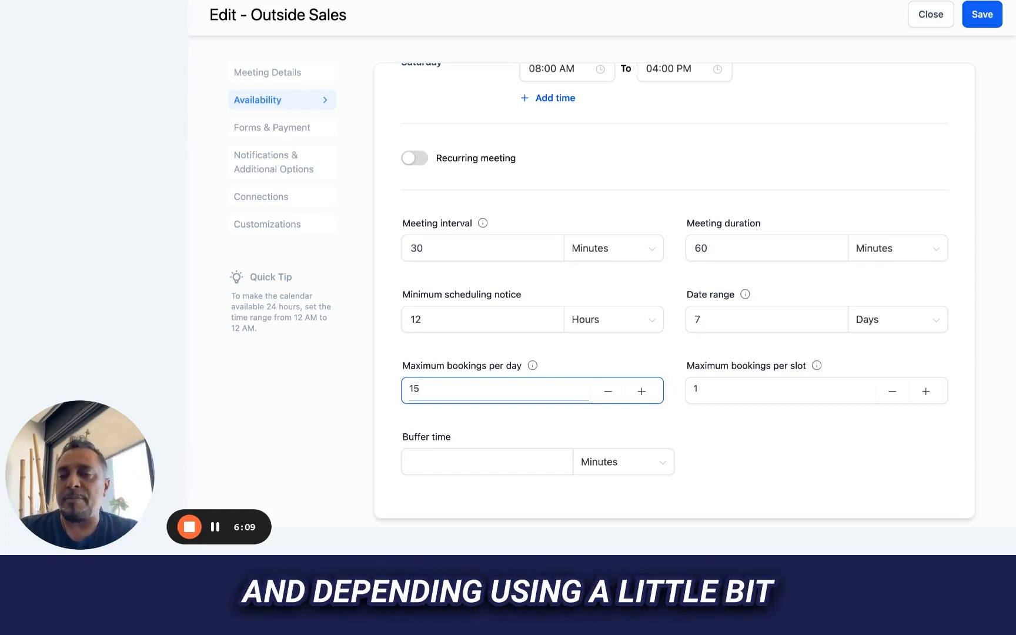
key(BackSpace)
key(BackSpace)
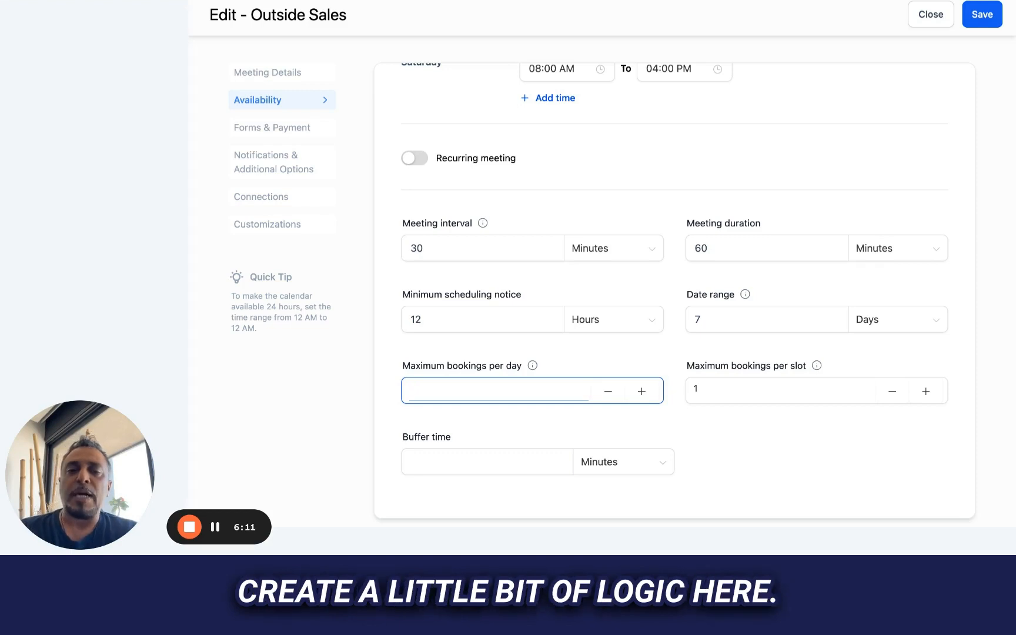
text(8)
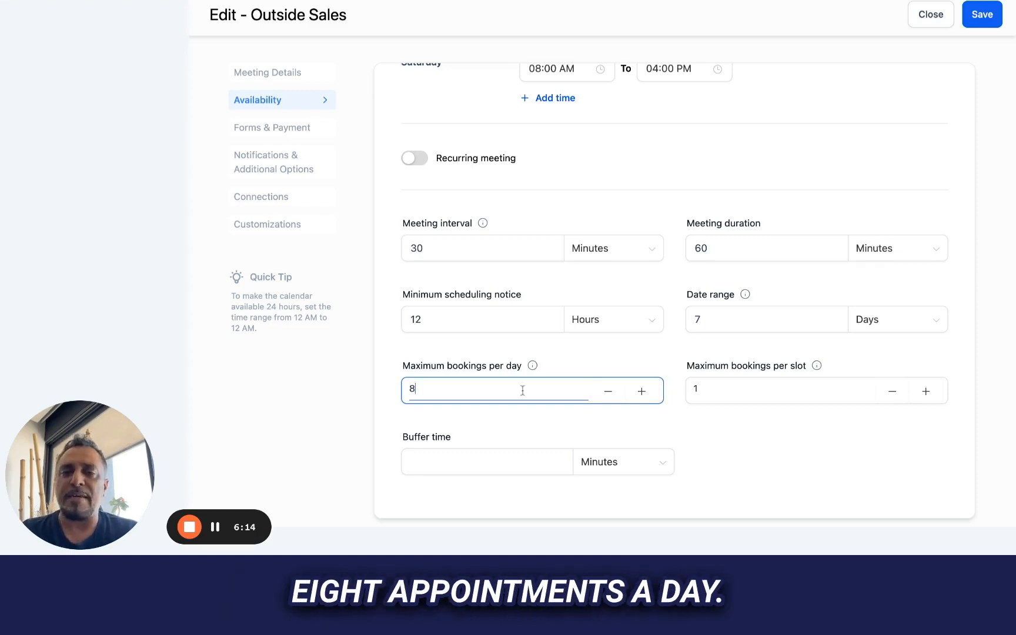
- Set the maximum bookings per slot to 3
click(715, 391)
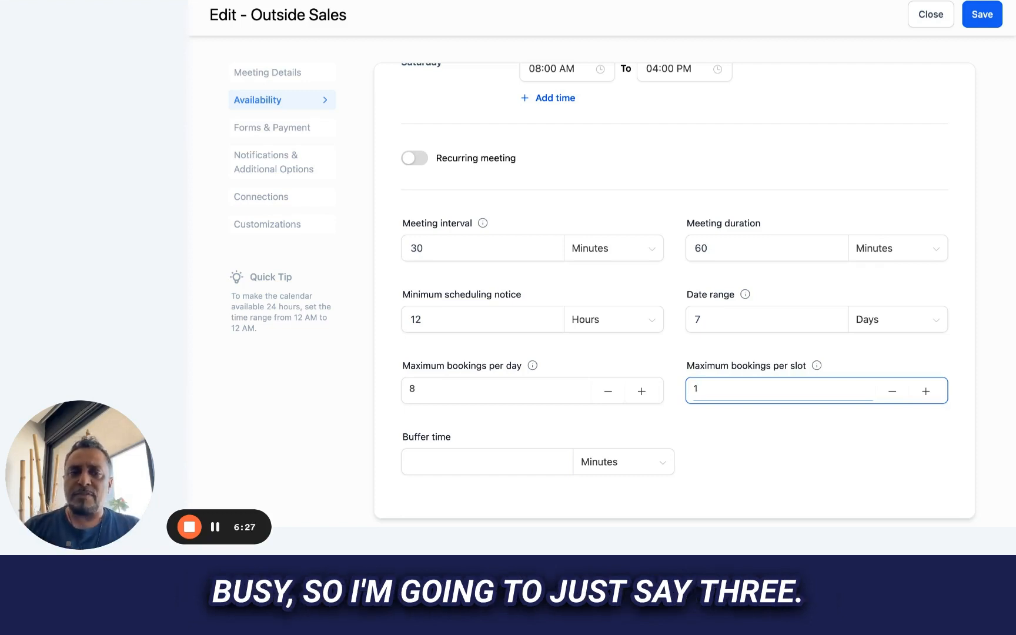
key(BackSpace)
text(3)
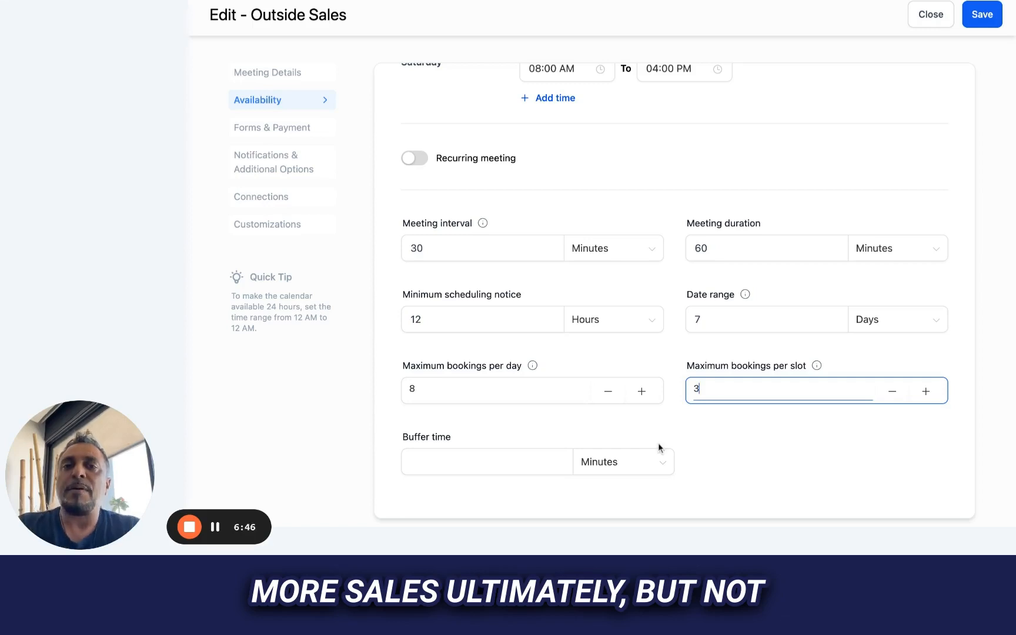
- Set the buffer time between meetings to 30 minutes and save the availability settings
click(481, 461)
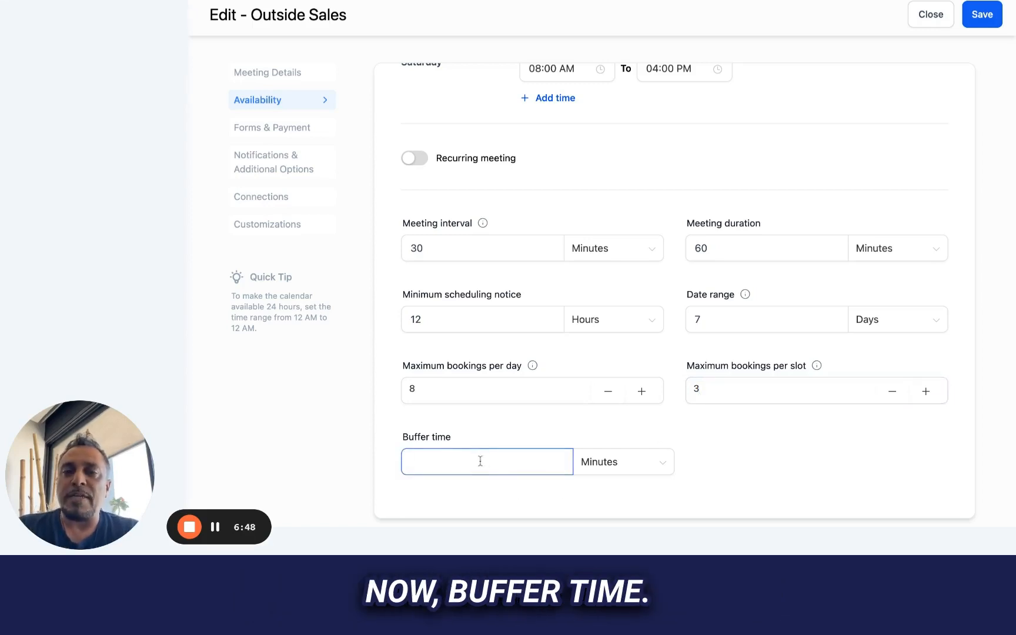
scroll(474, 229, up, 5)
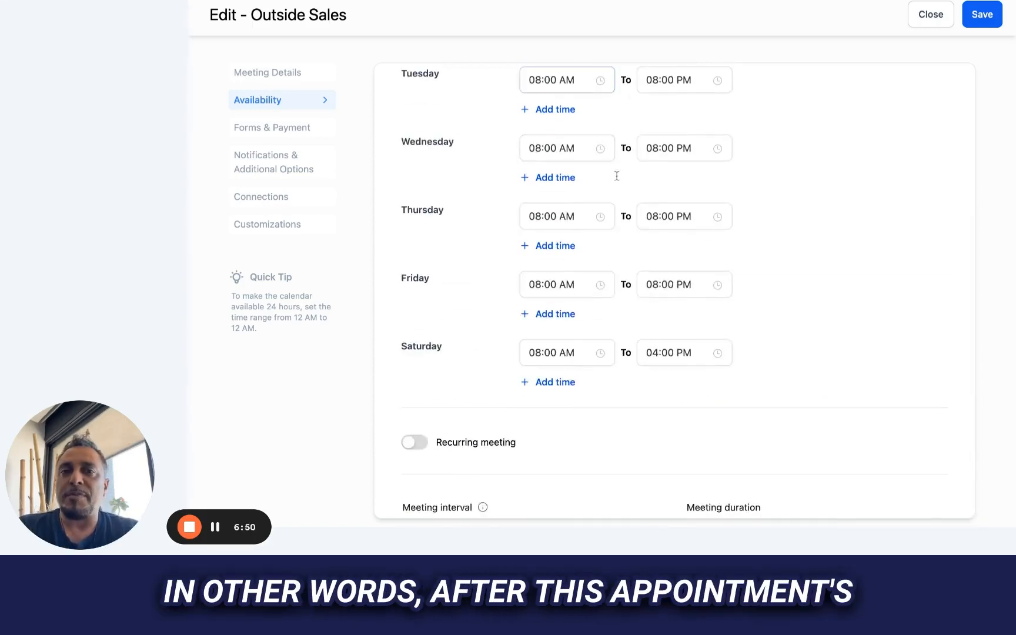
scroll(617, 176, down, 5)
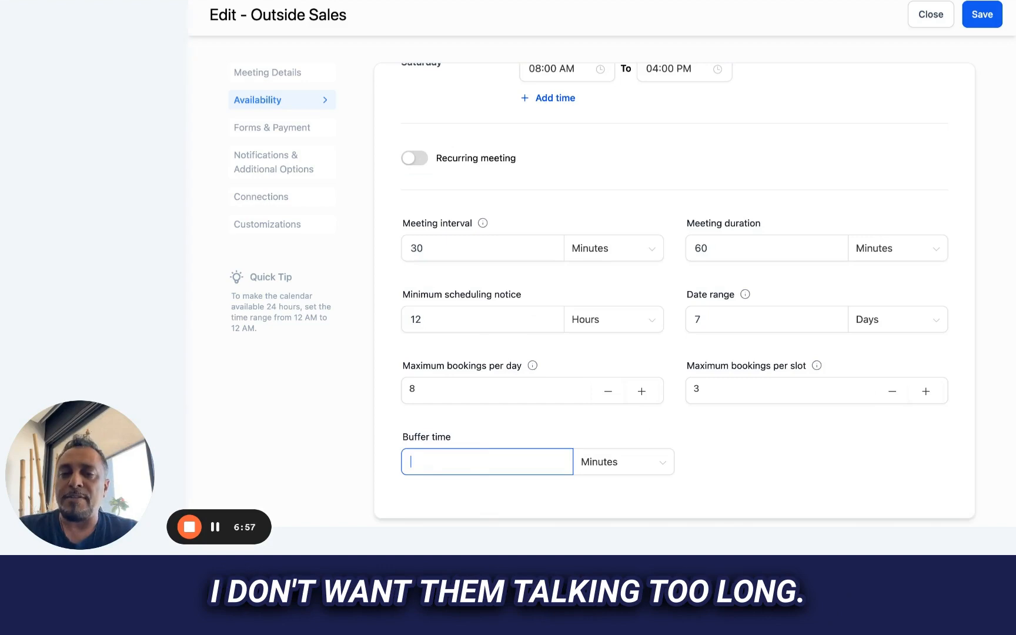
text(30)
click(738, 455)
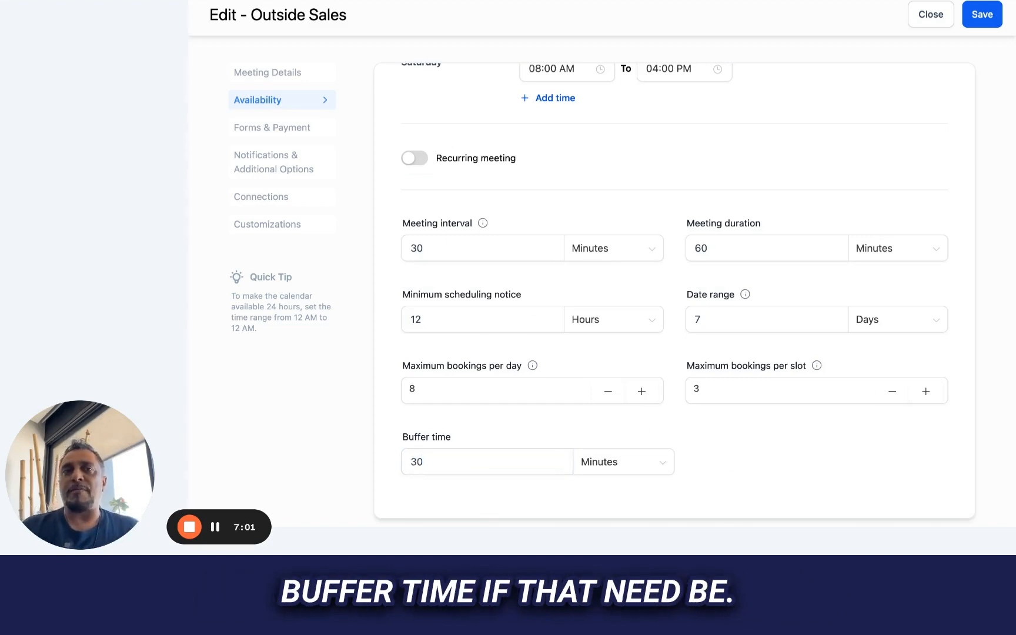
scroll(788, 376, up, 6)
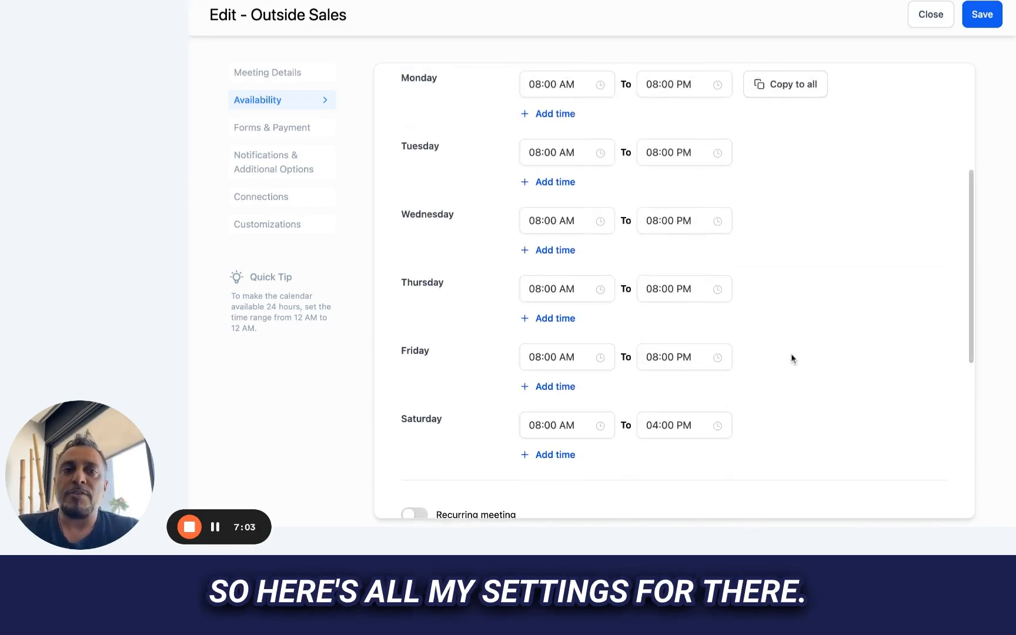
scroll(791, 354, down, 6)
click(982, 17)
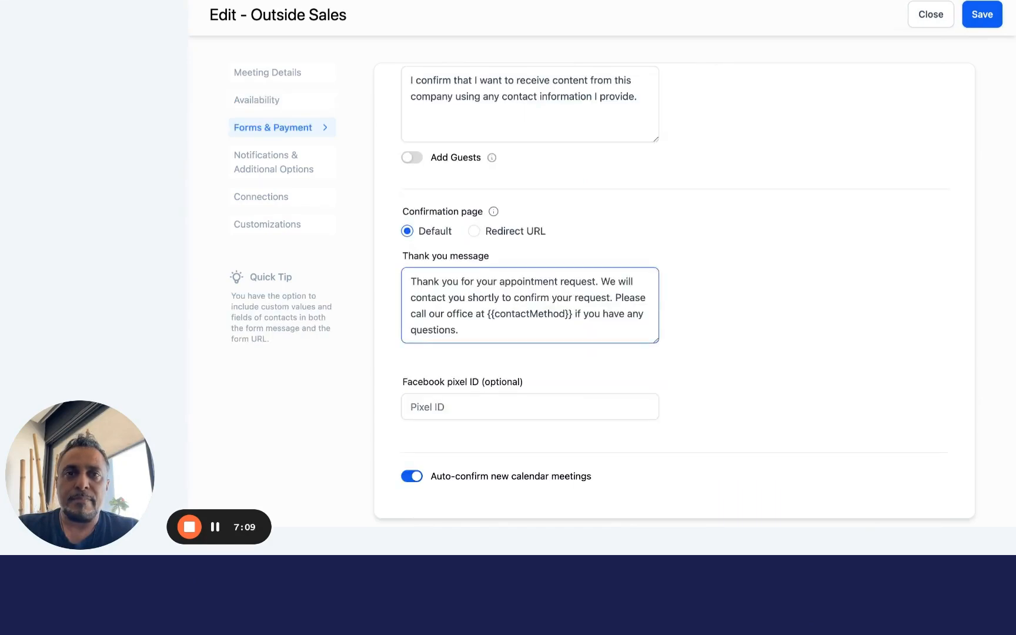
- Review the booking form, consent text, confirmation page and Facebook pixel settings, and save the calendar
scroll(529, 294, up, 4)
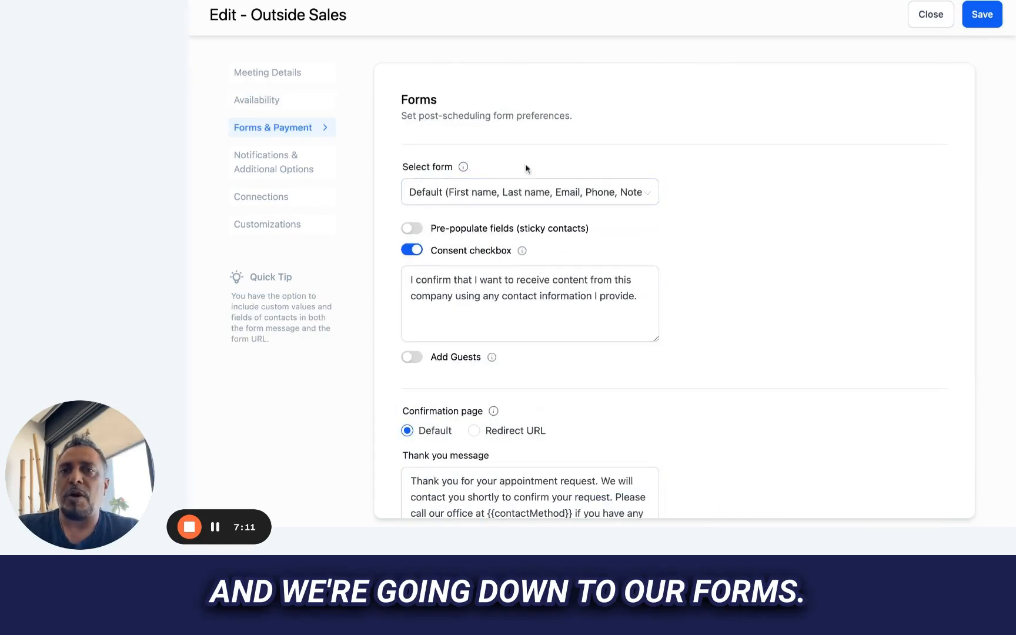
scroll(516, 268, down, 1)
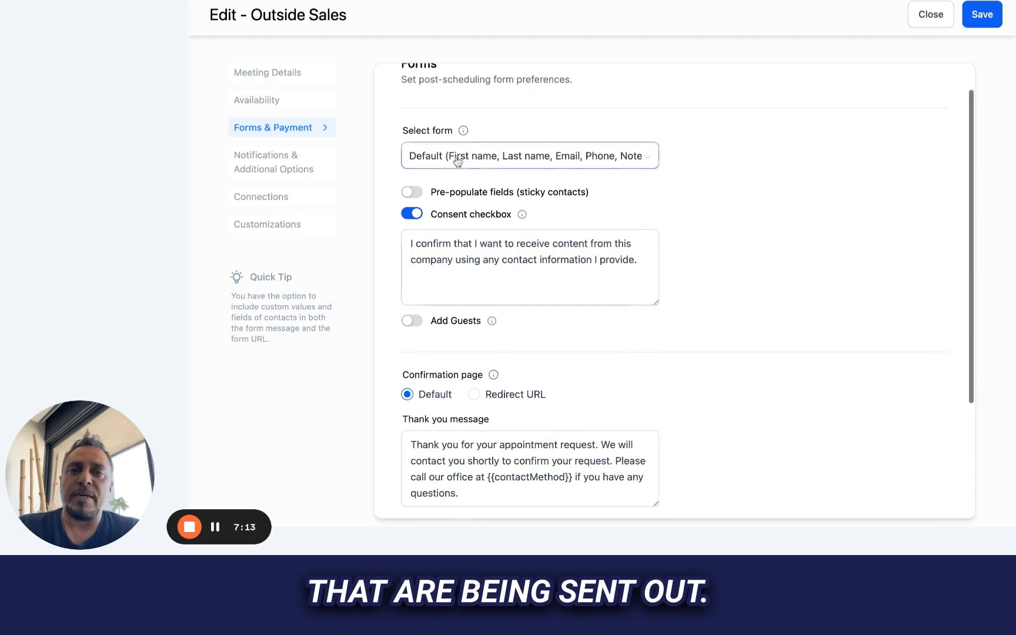
click(544, 167)
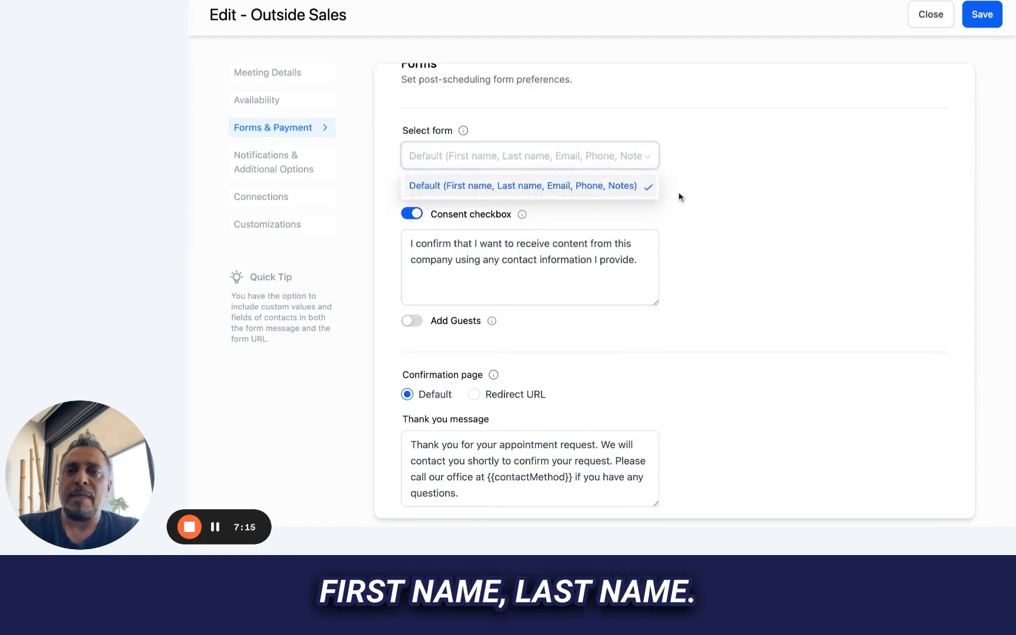
click(744, 236)
scroll(496, 240, down, 1)
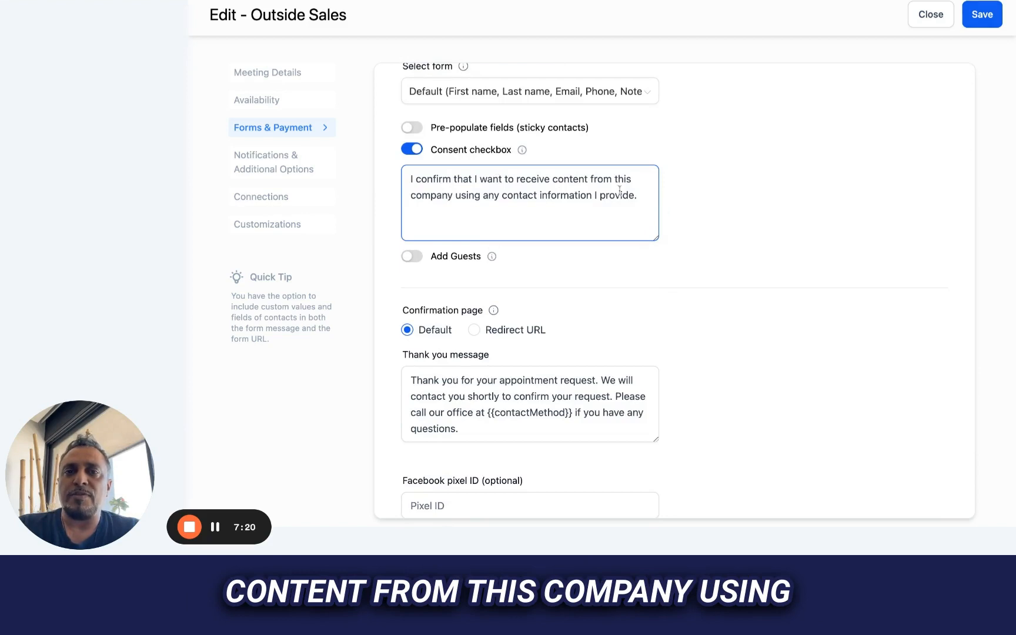
scroll(519, 204, down, 2)
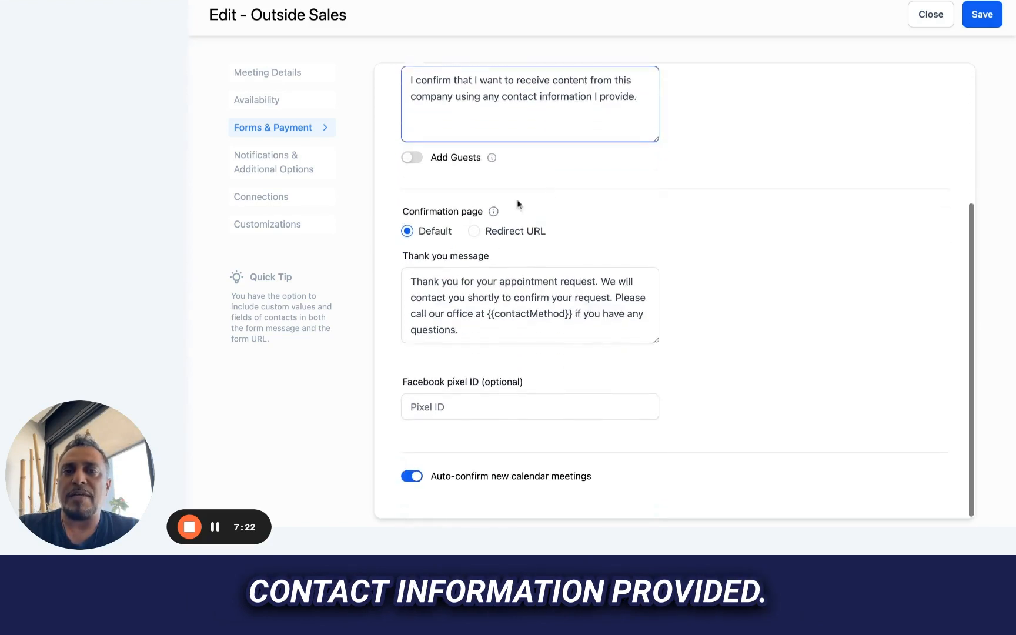
click(447, 411)
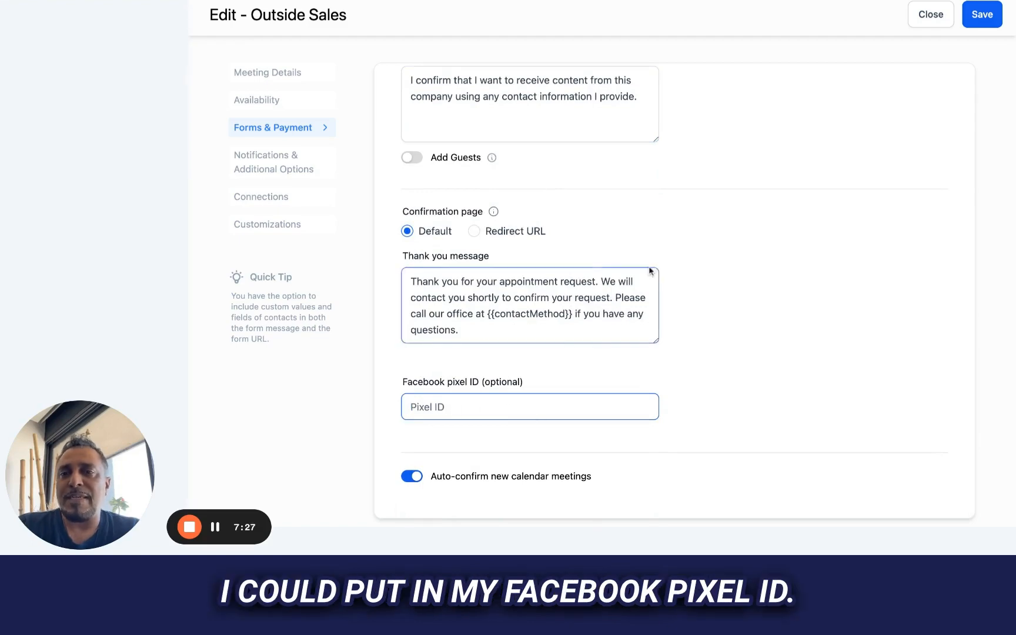
scroll(655, 270, up, 4)
scroll(655, 271, down, 4)
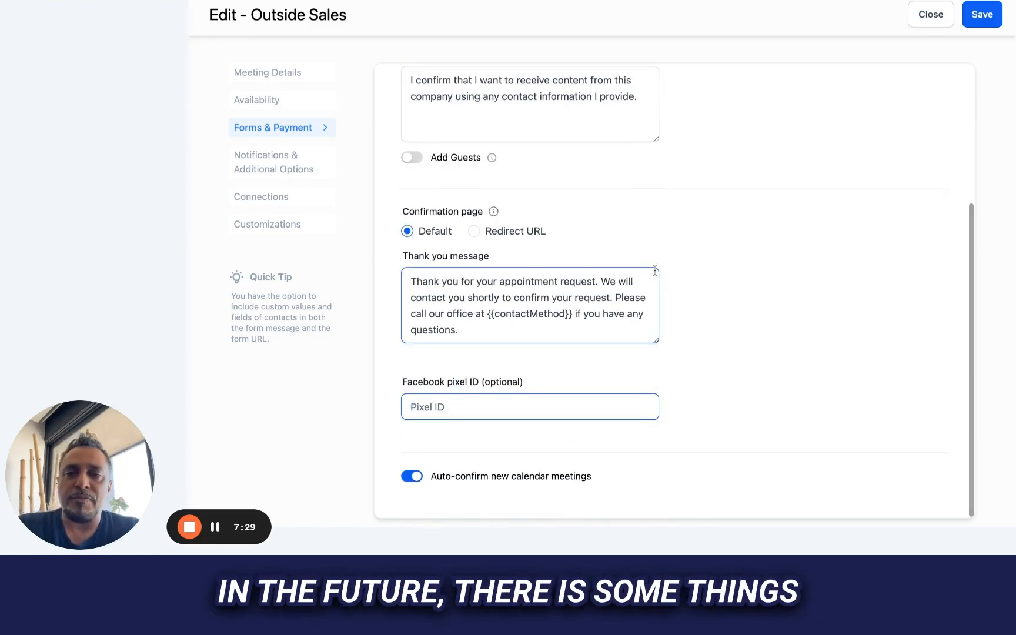
scroll(654, 271, up, 4)
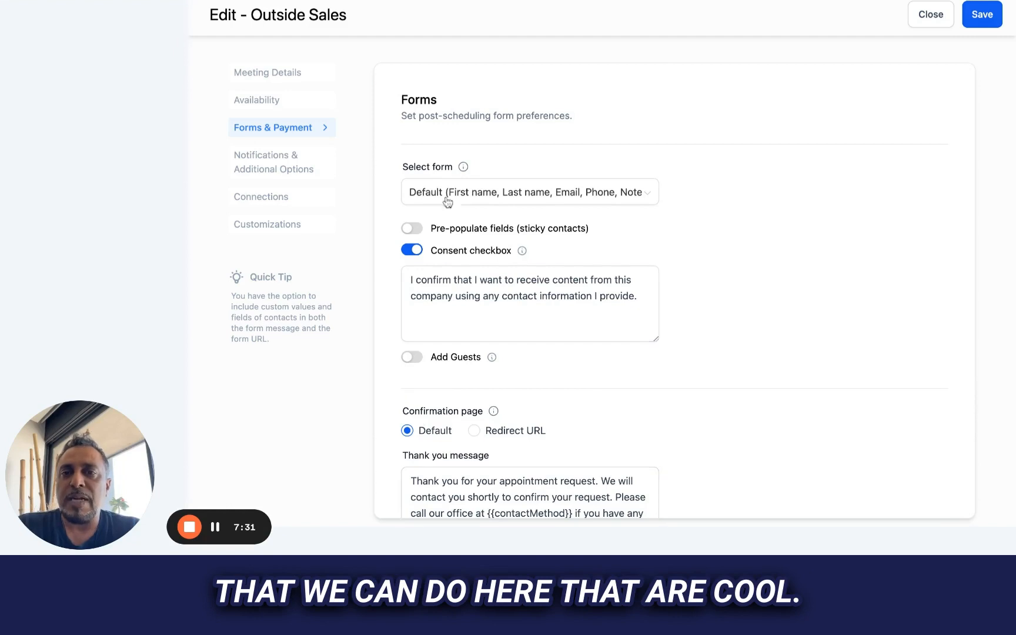
click(1000, 12)
- Look over the notification settings and the calendars available for external calendar sync
click(270, 165)
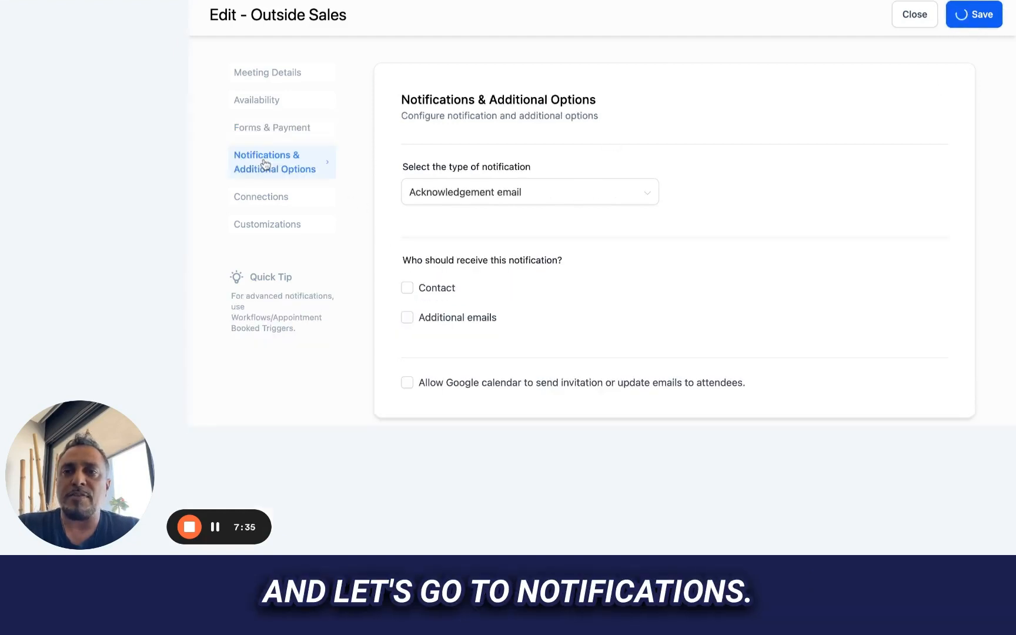
click(261, 197)
click(510, 199)
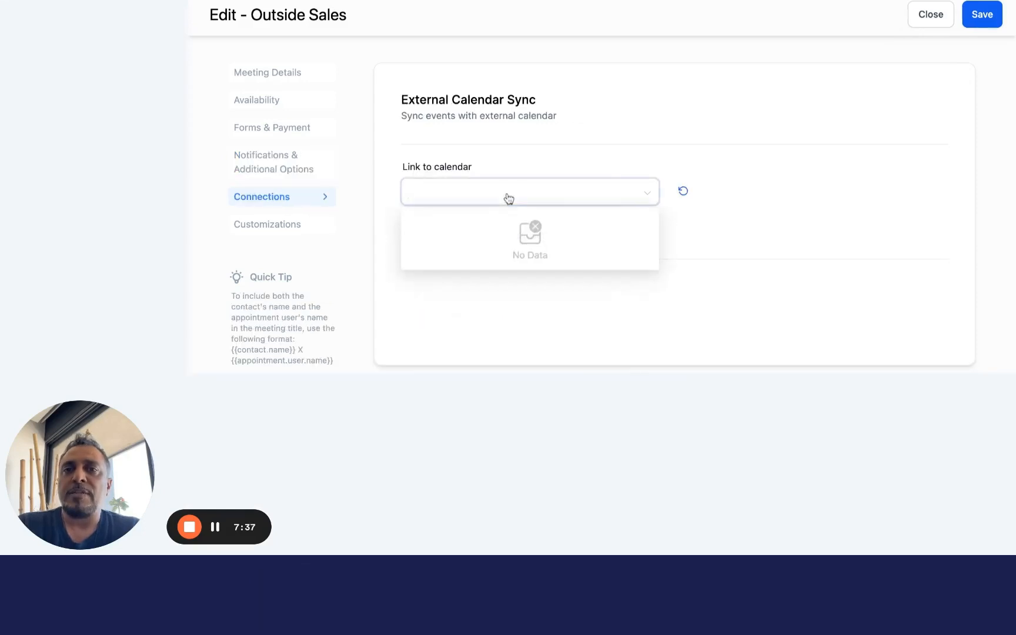
click(667, 136)
- Choose only the contact as recipient of the acknowledgement email notification and save the calendar
click(277, 160)
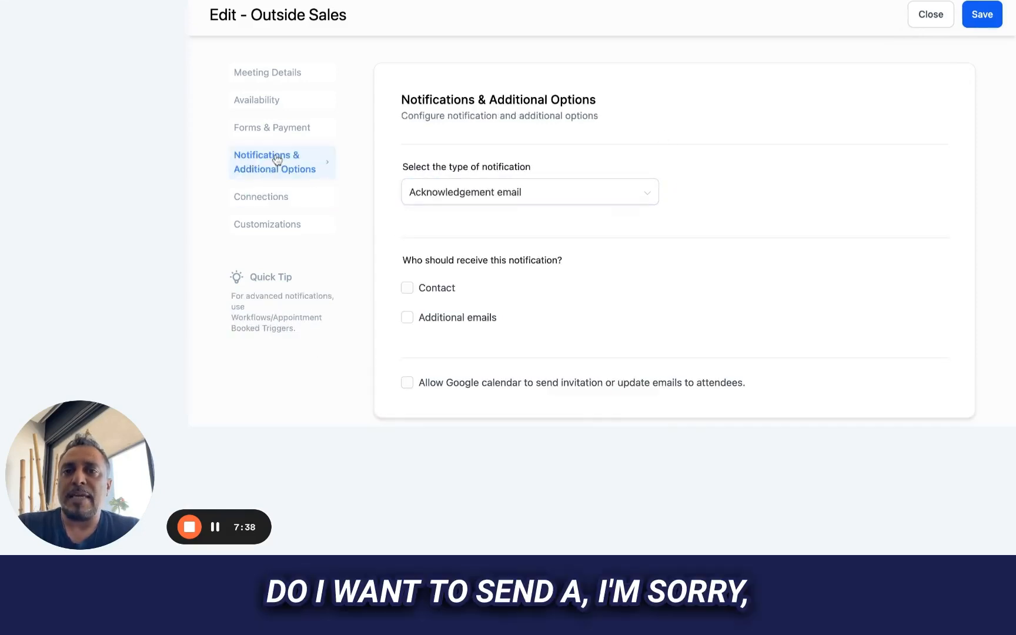
click(461, 199)
click(646, 150)
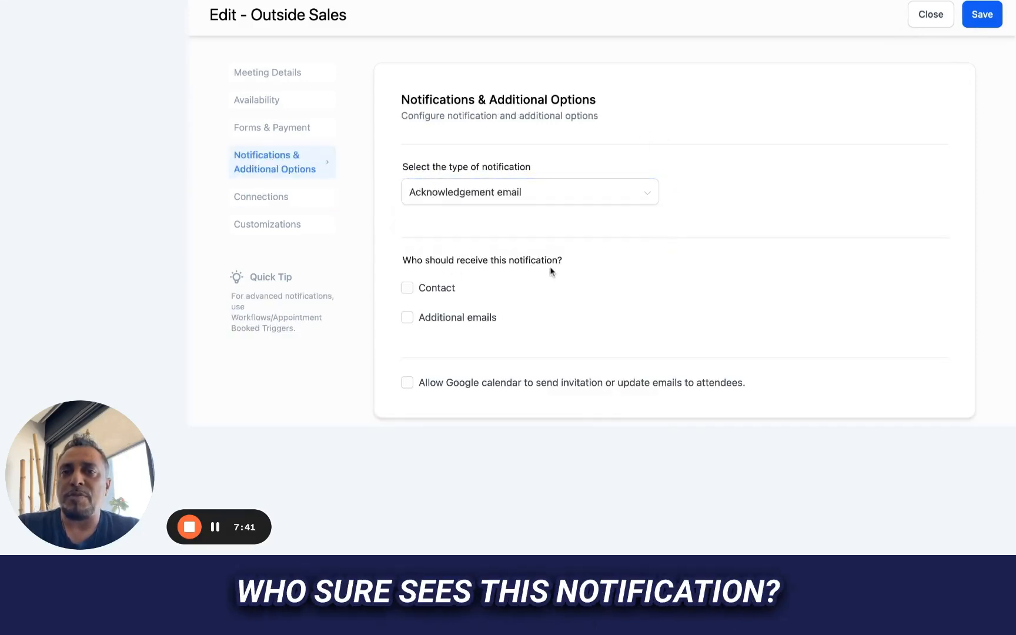
click(407, 291)
click(408, 318)
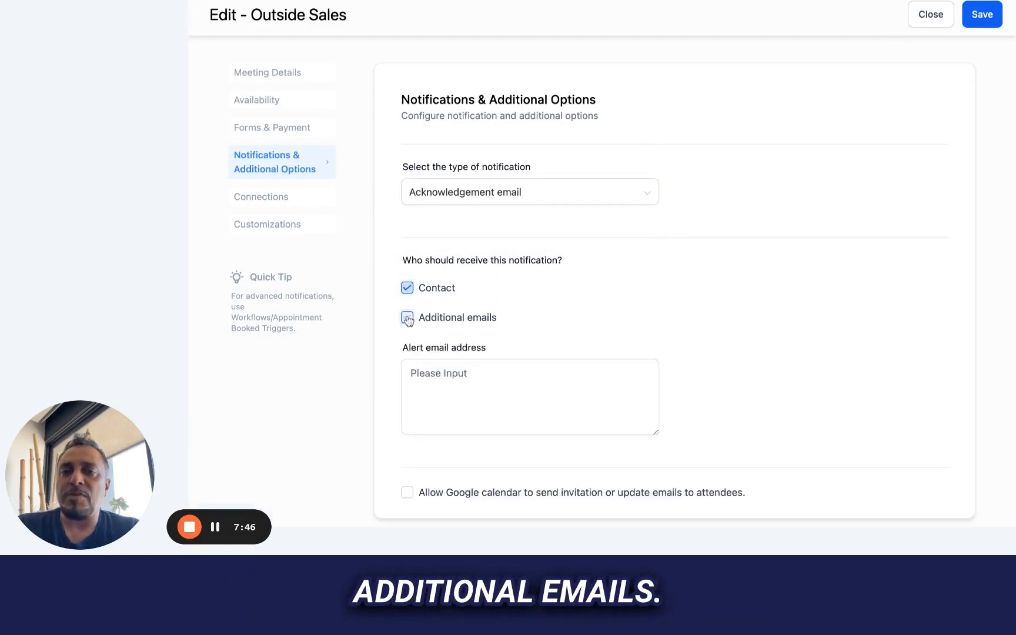
click(457, 388)
click(408, 319)
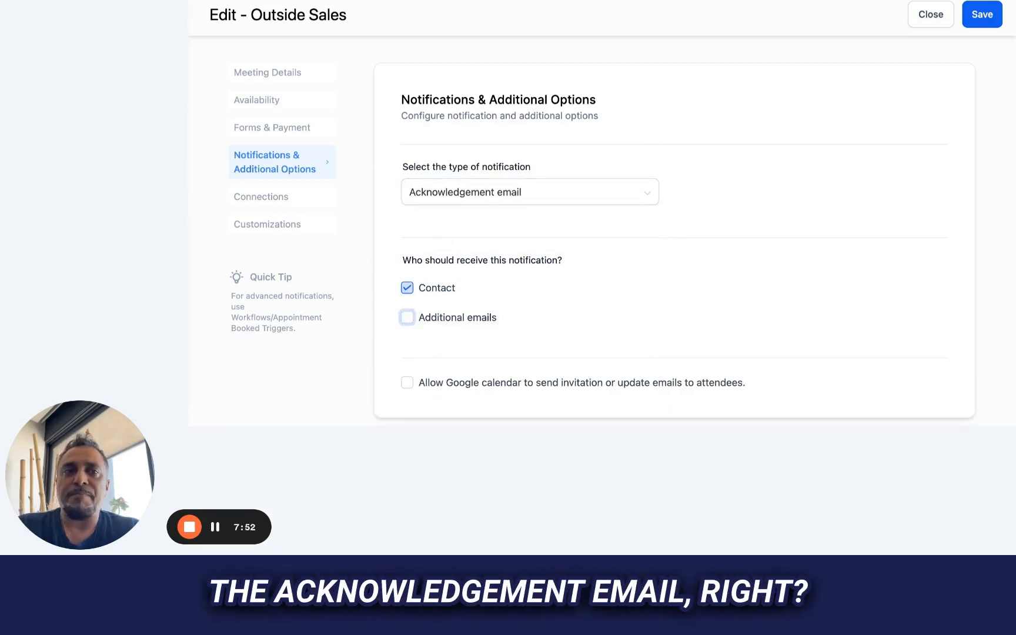
click(983, 14)
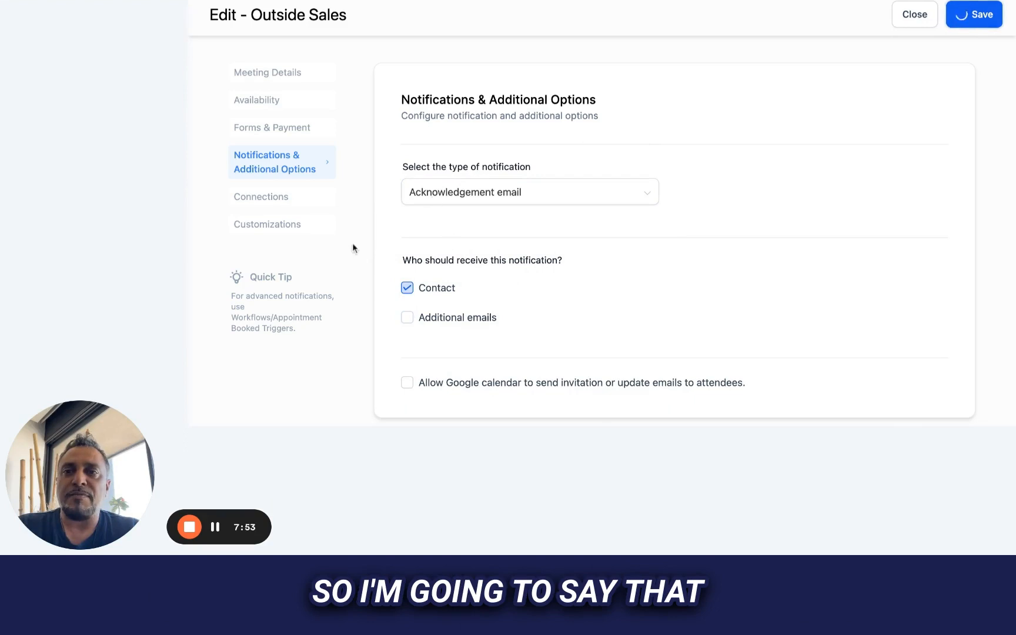
- Check the calendar's connection settings for an external calendar to link
click(256, 200)
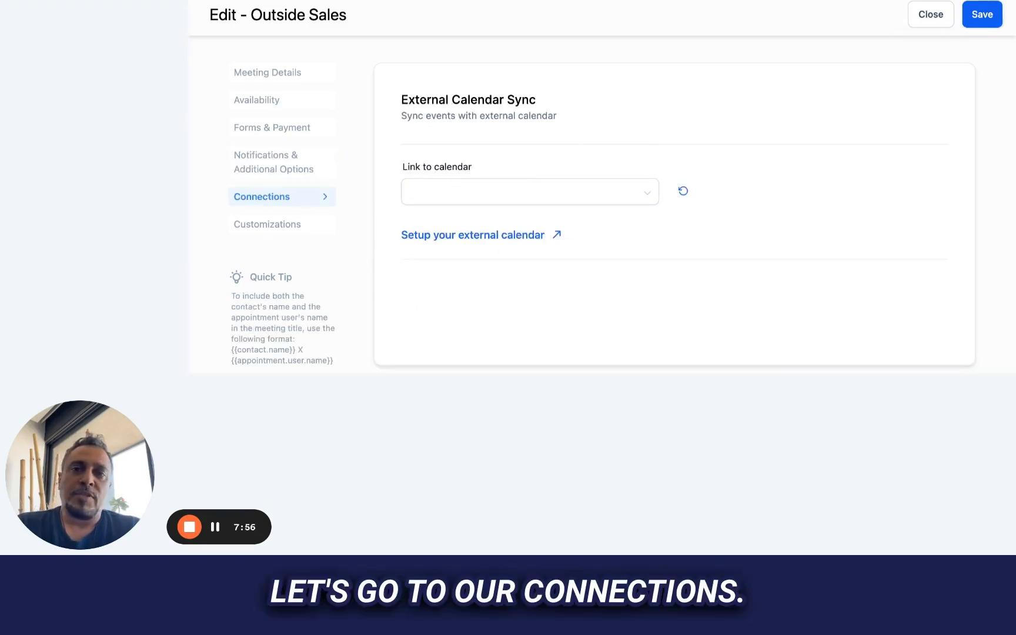
click(422, 206)
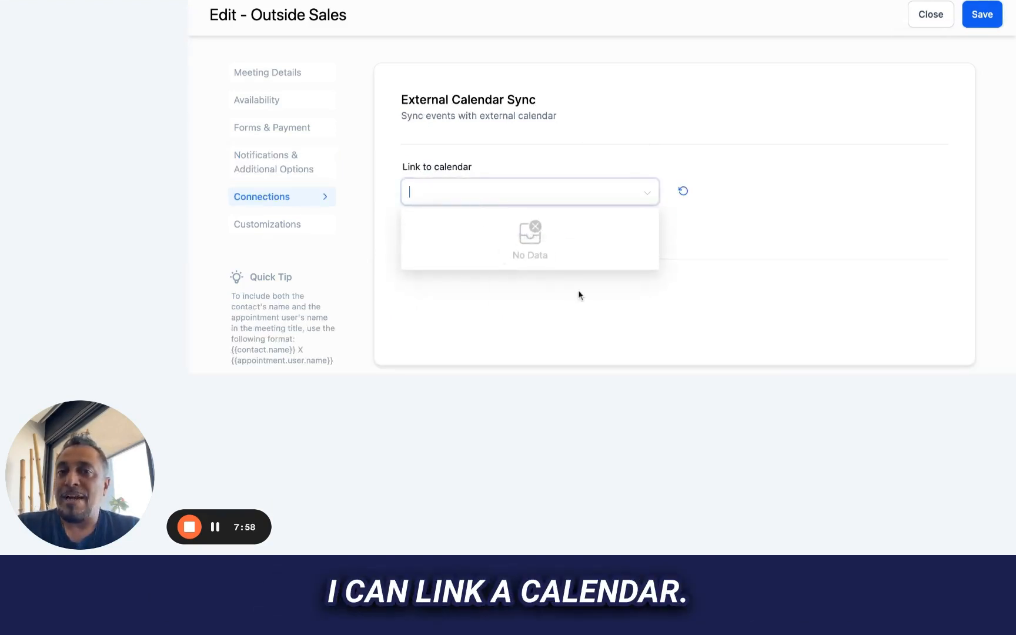
click(703, 253)
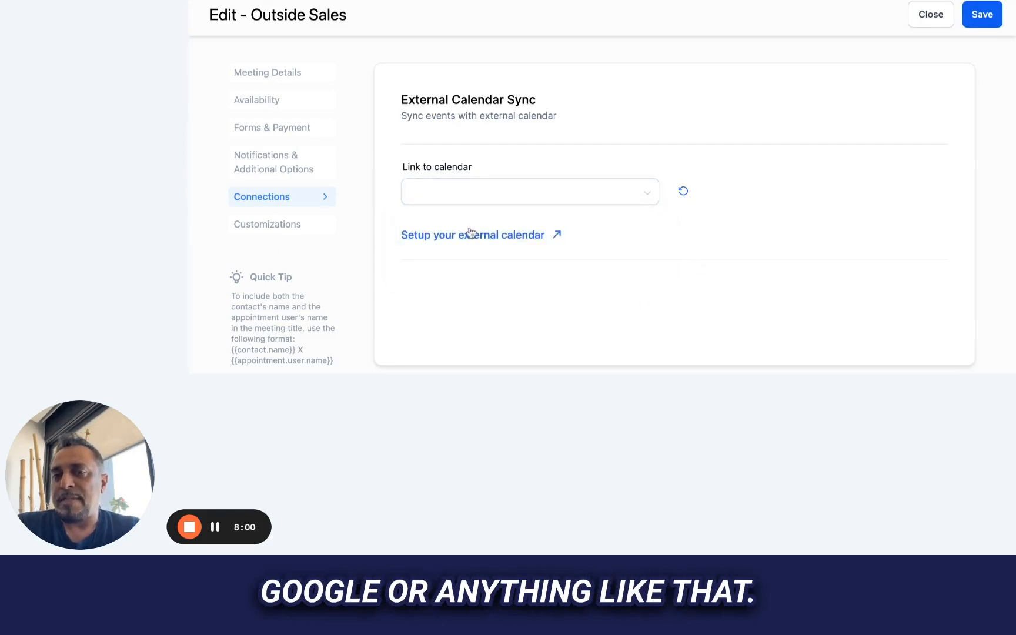
- Review the widget style, reschedule and cancellation options and additional notes in the calendar's customizations, and save and close the calendar
click(280, 224)
scroll(589, 198, down, 5)
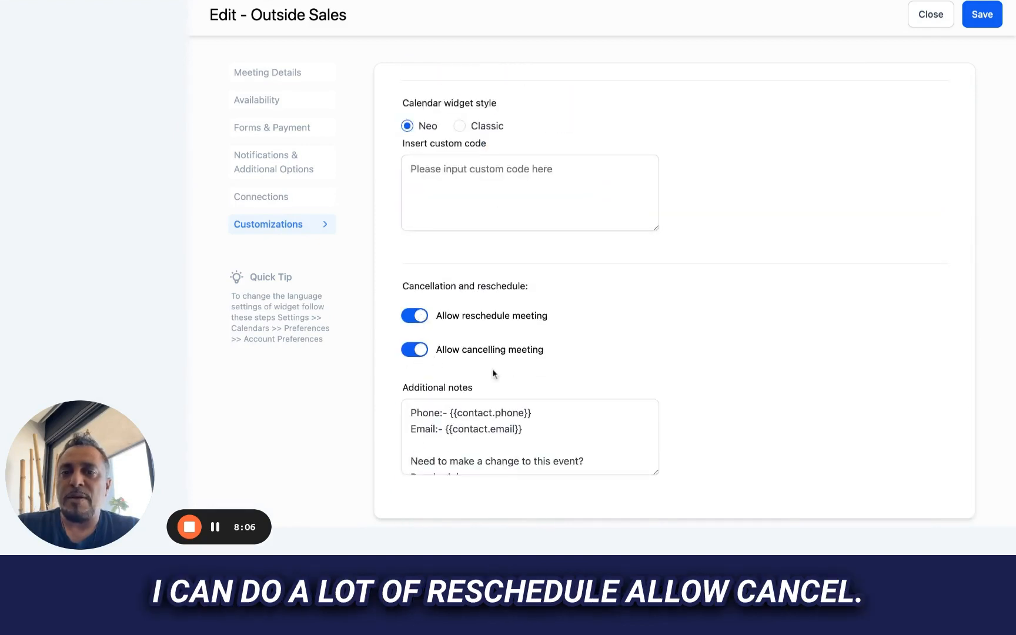
click(486, 418)
scroll(485, 419, down, 3)
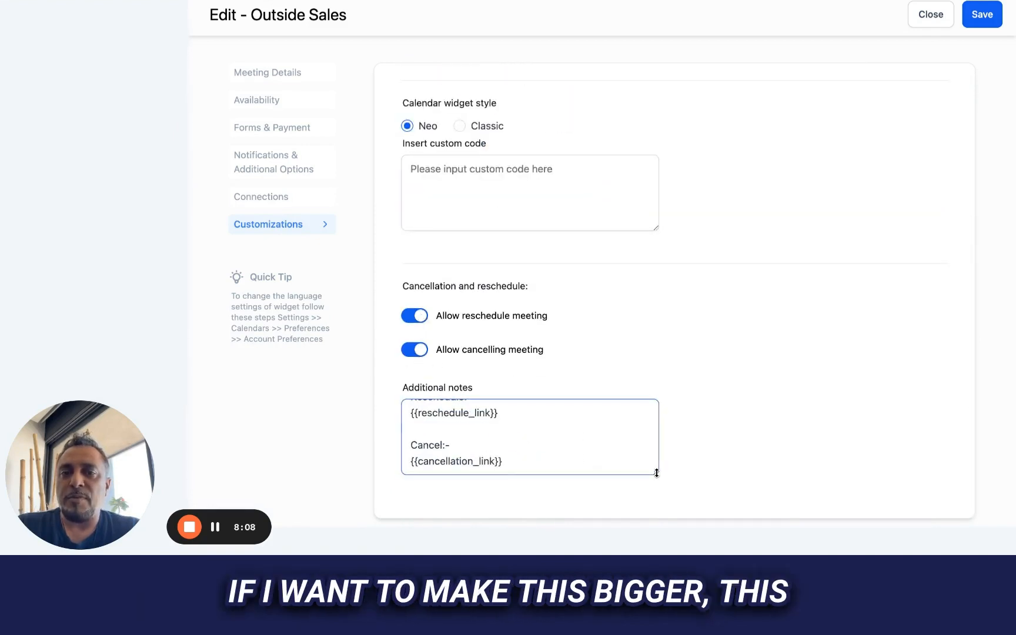
drag(657, 473, 657, 535)
scroll(607, 462, down, 2)
scroll(607, 462, up, 3)
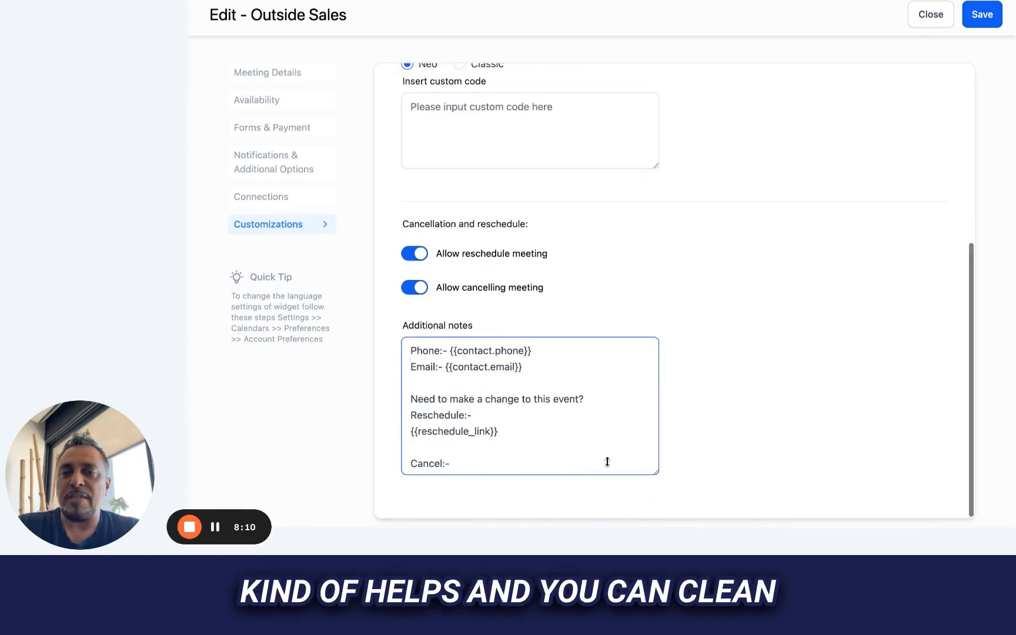
scroll(607, 462, down, 2)
scroll(538, 344, up, 5)
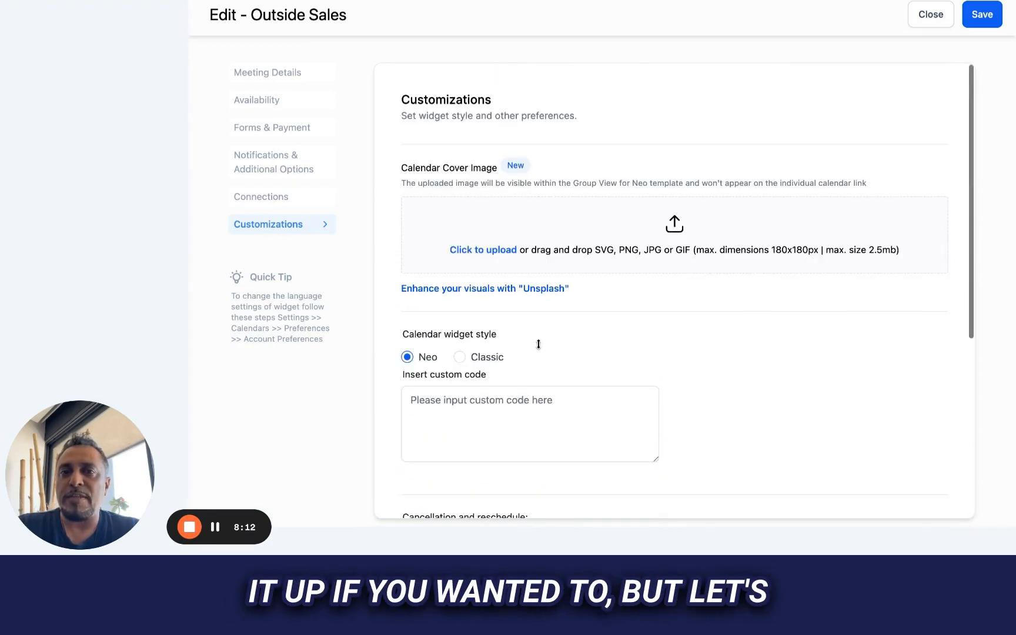
scroll(539, 344, up, 2)
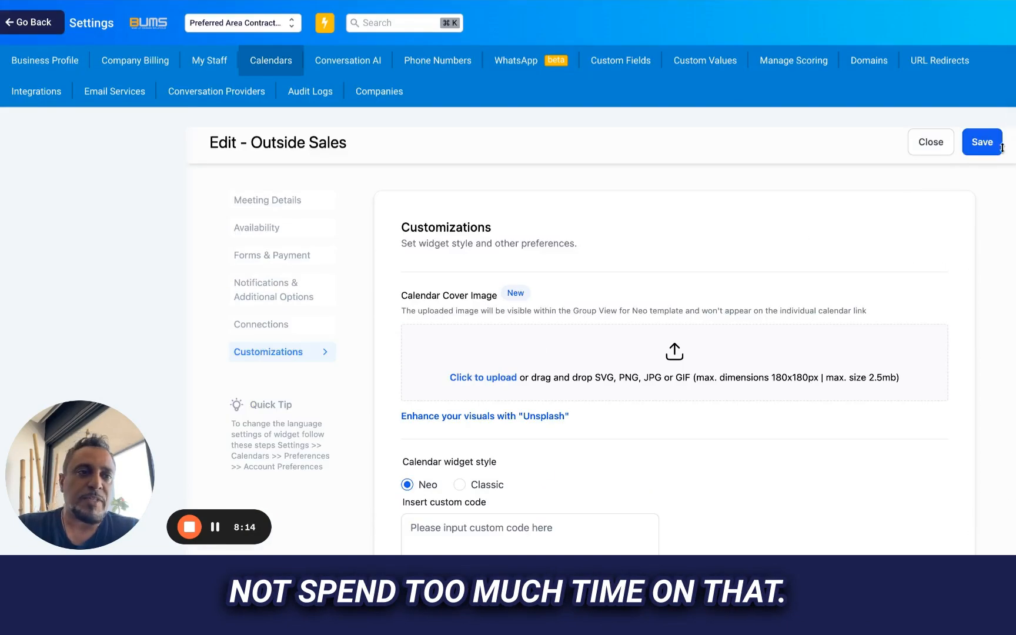
click(984, 146)
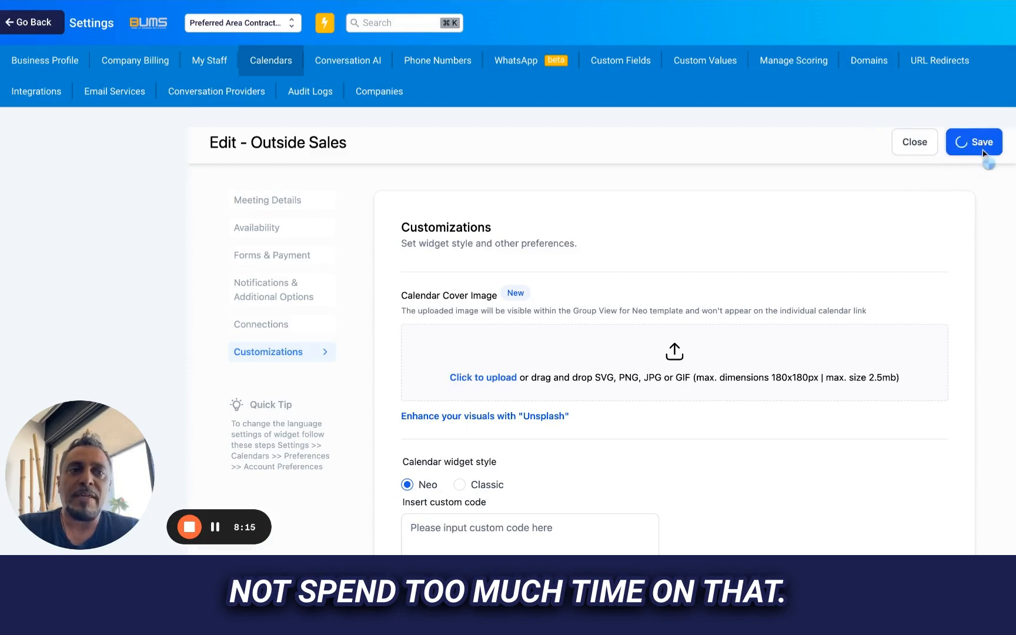
click(915, 143)
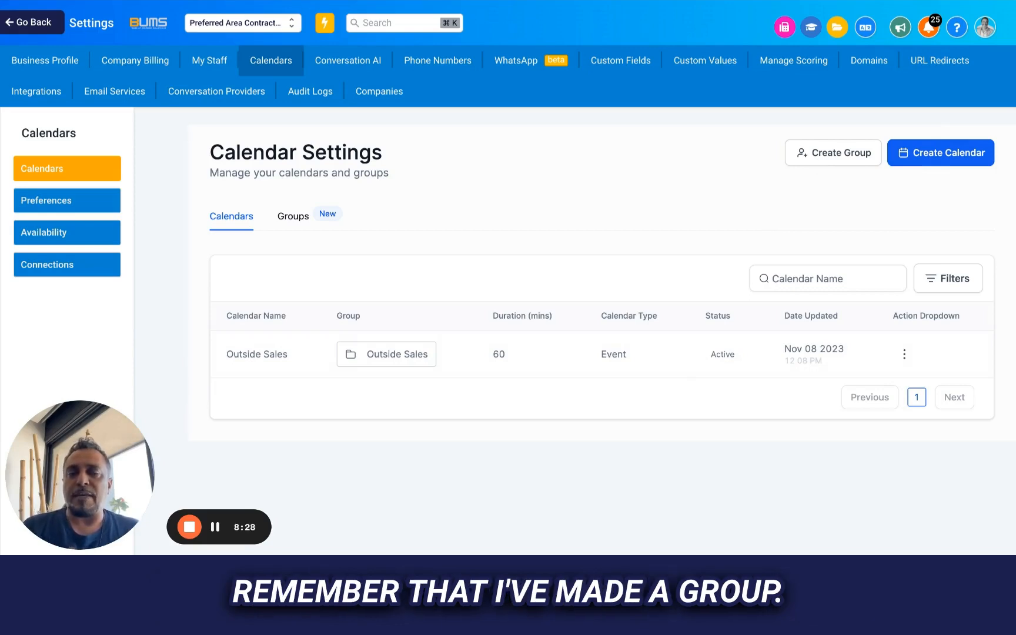
- Check the Outside Sales calendar group's name, description, template and URL, and close its details without changes
click(291, 217)
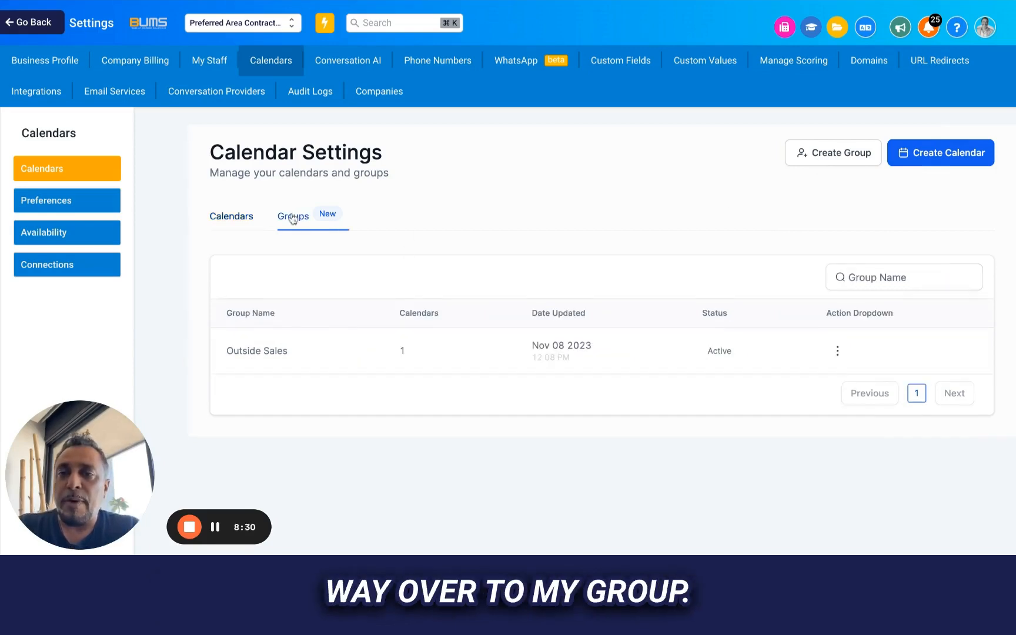
scroll(509, 259, down, 2)
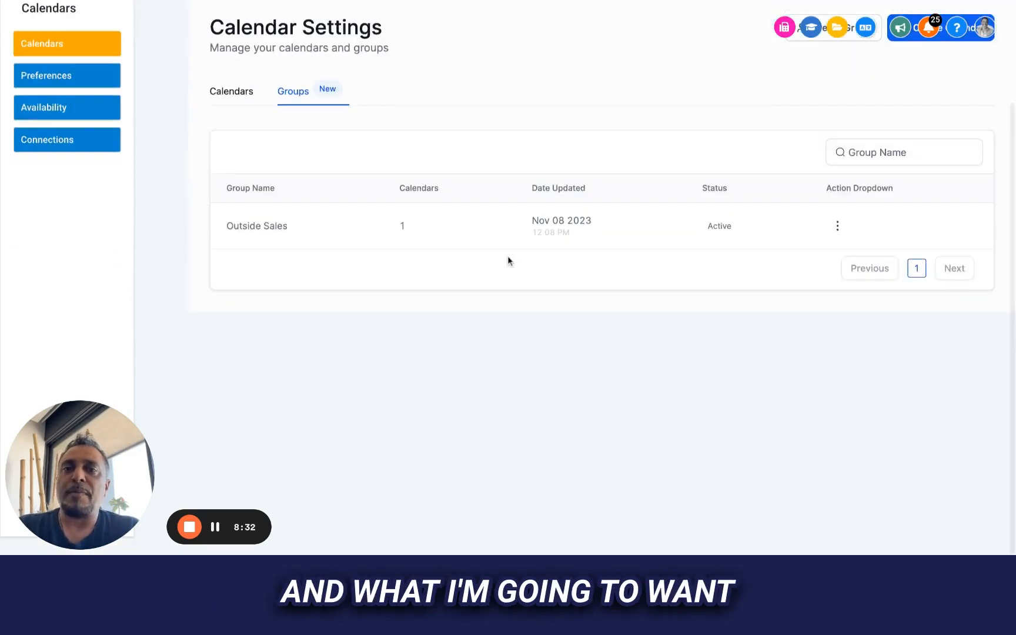
click(838, 226)
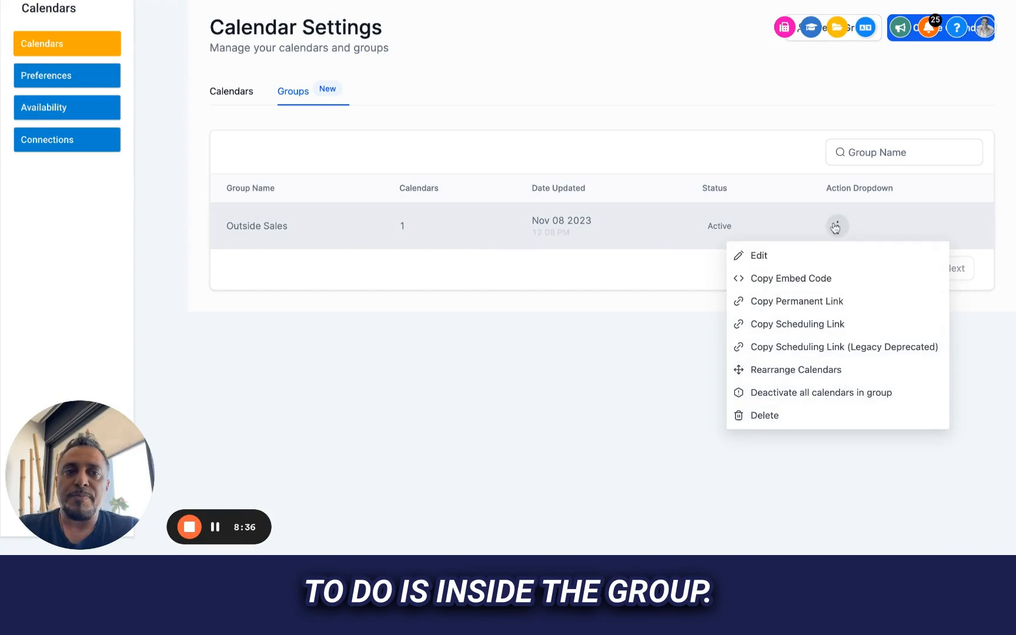
click(763, 257)
scroll(517, 304, up, 2)
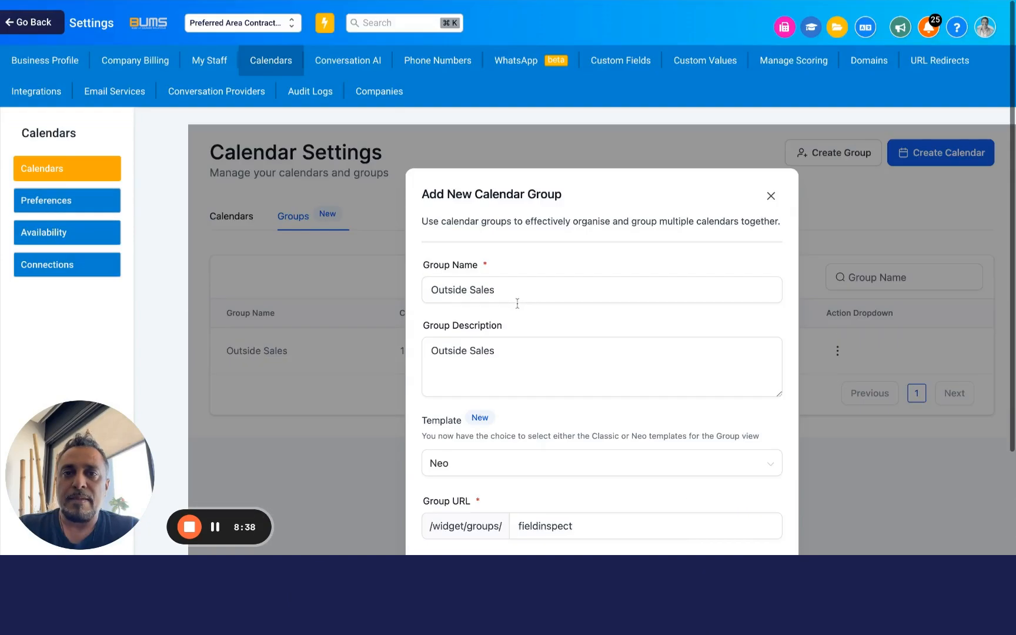
scroll(518, 303, down, 2)
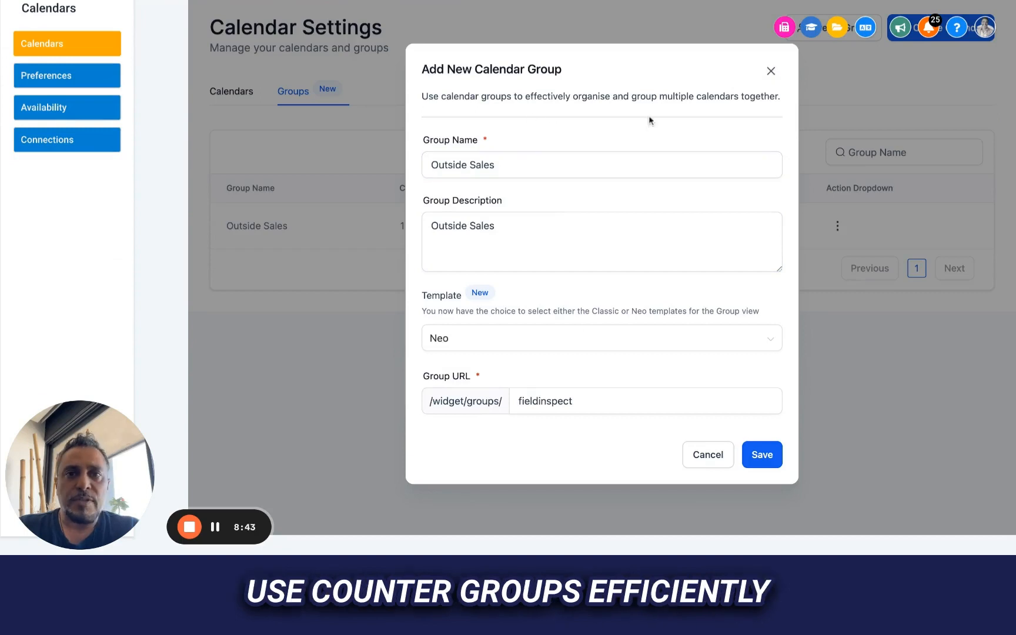
click(771, 71)
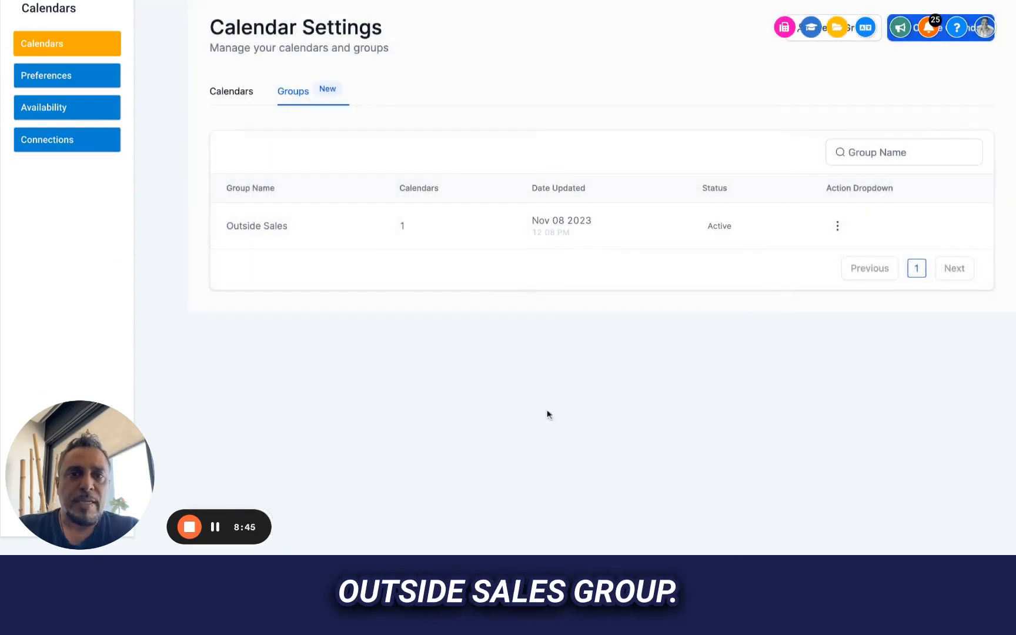
scroll(393, 169, up, 3)
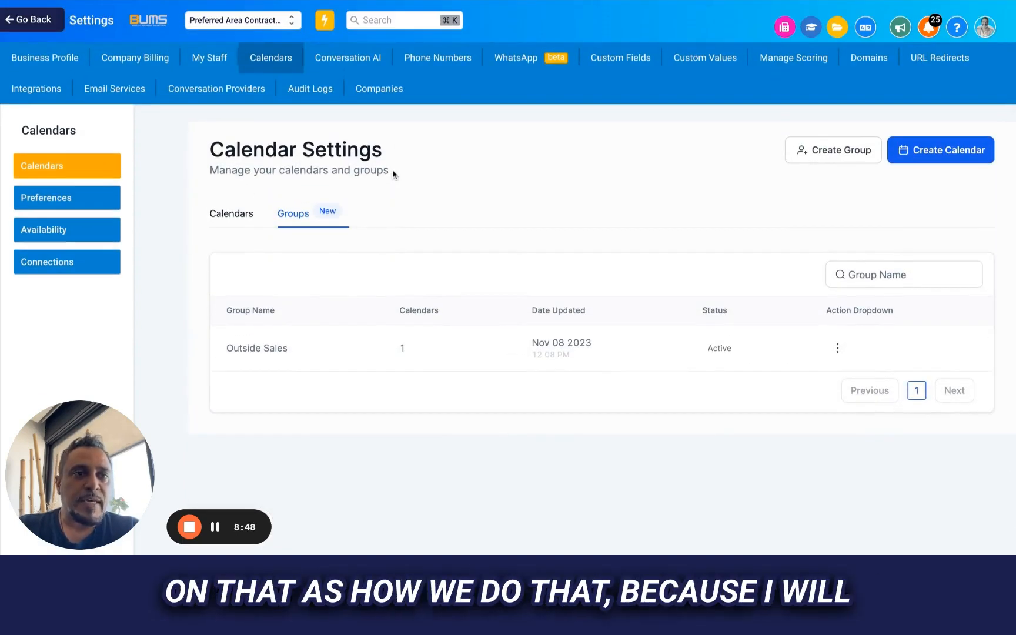
scroll(392, 174, down, 3)
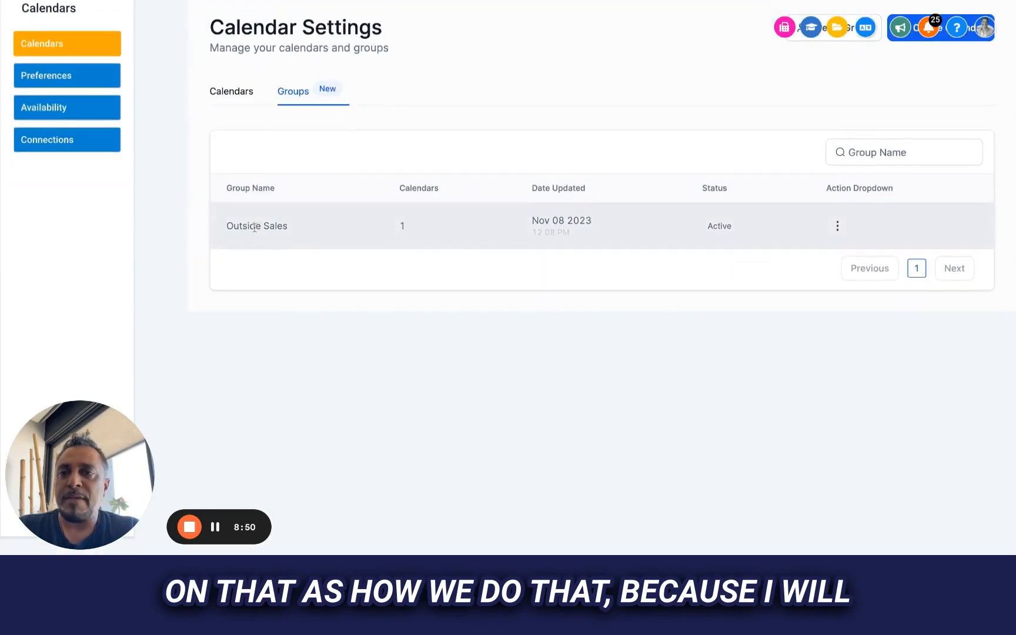
- Look over the calendar account preferences, including week start, language and time format, trying the Service Menu option on and off
click(65, 75)
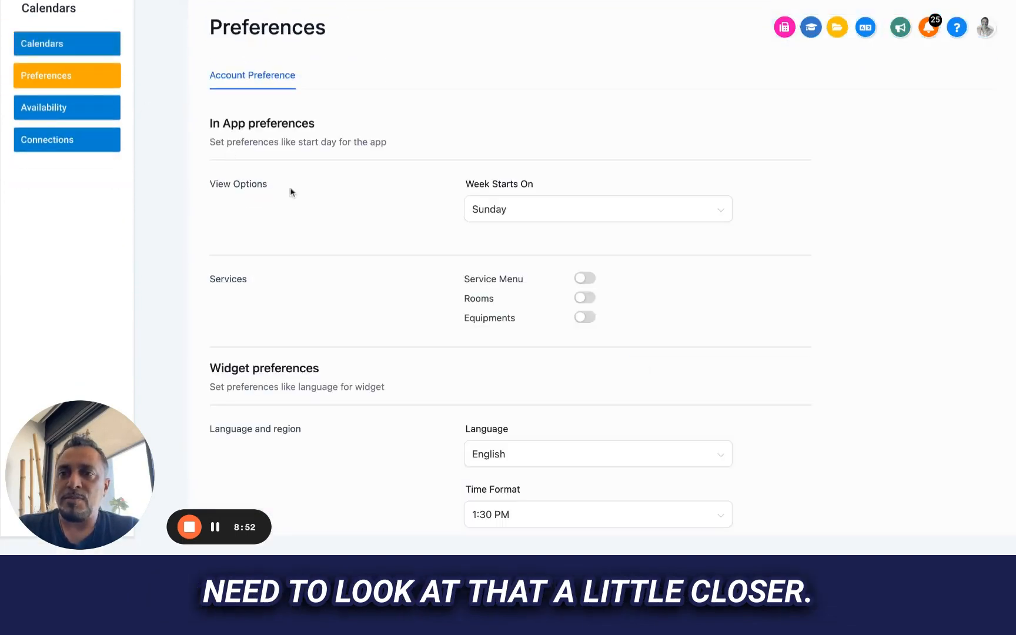
scroll(333, 233, down, 4)
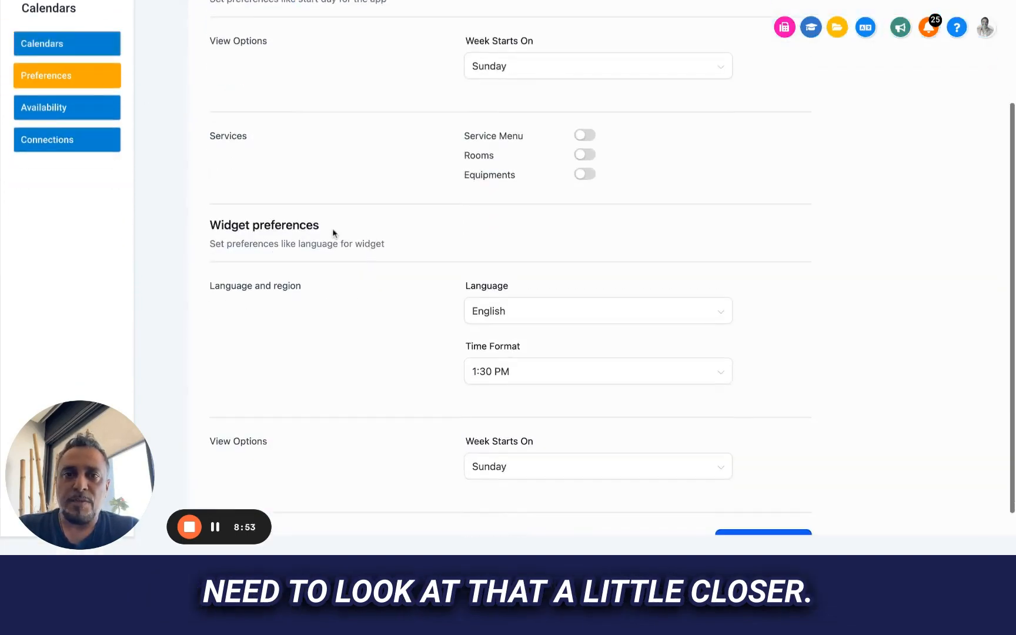
click(585, 137)
click(585, 137)
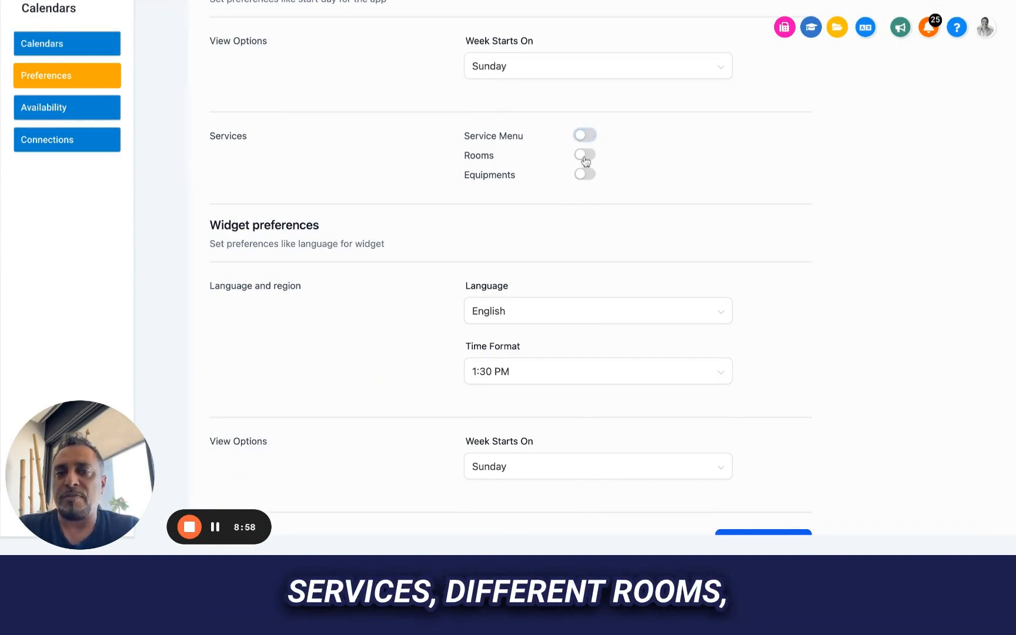
scroll(398, 245, down, 1)
- Check the calendar account connections for payments, ads and organic booking, and return to the list of calendars
click(65, 104)
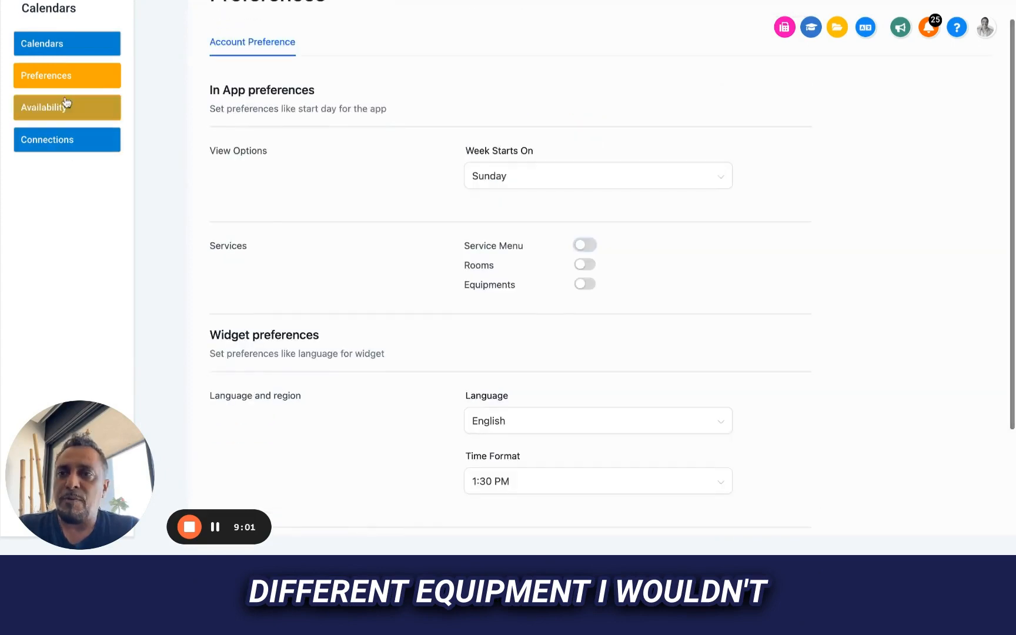
click(75, 140)
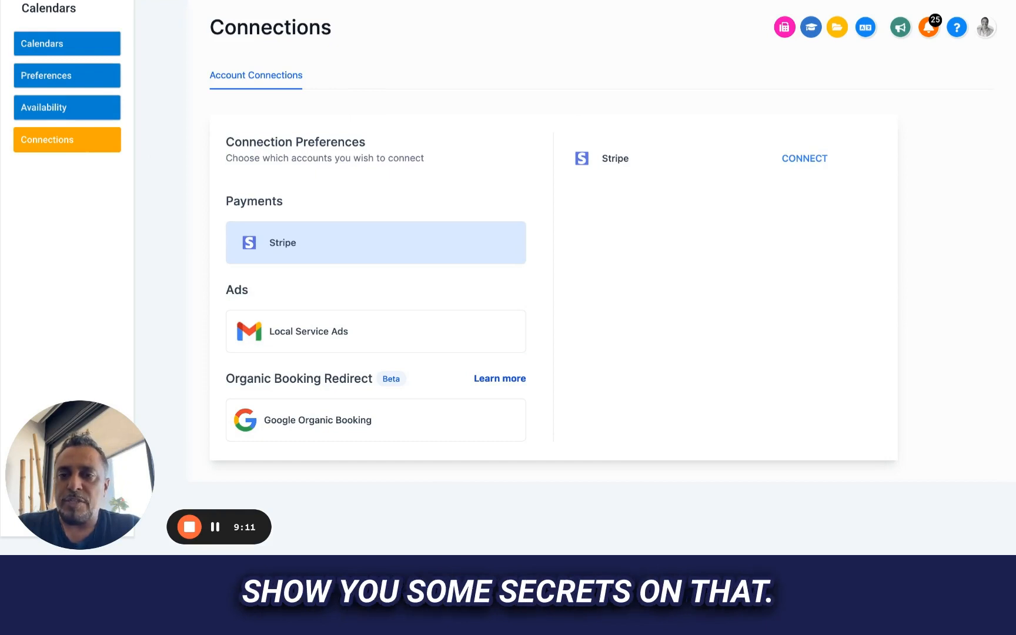
scroll(472, 257, up, 3)
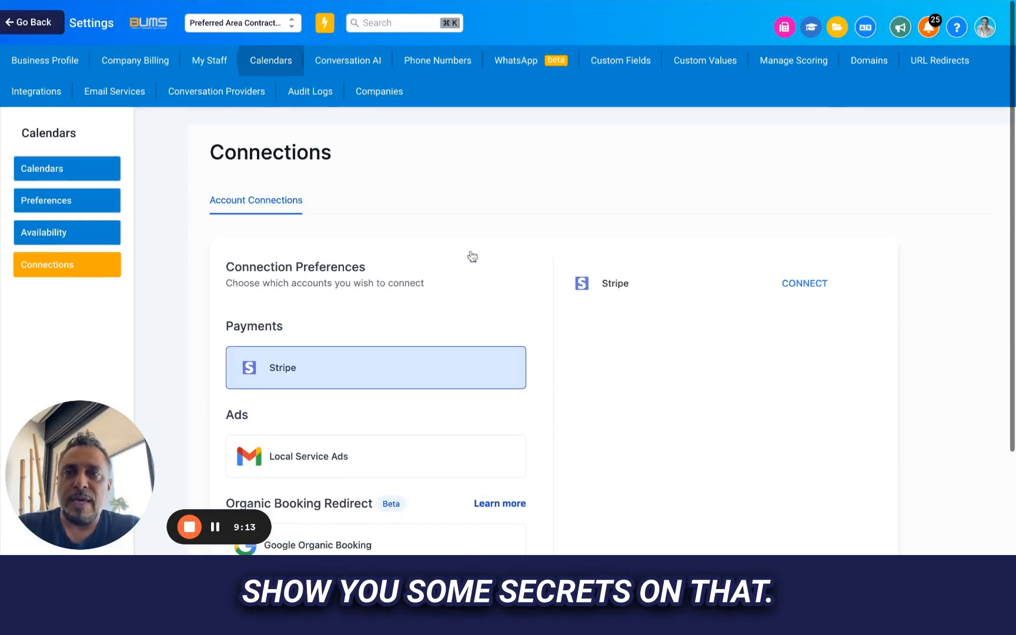
click(116, 168)
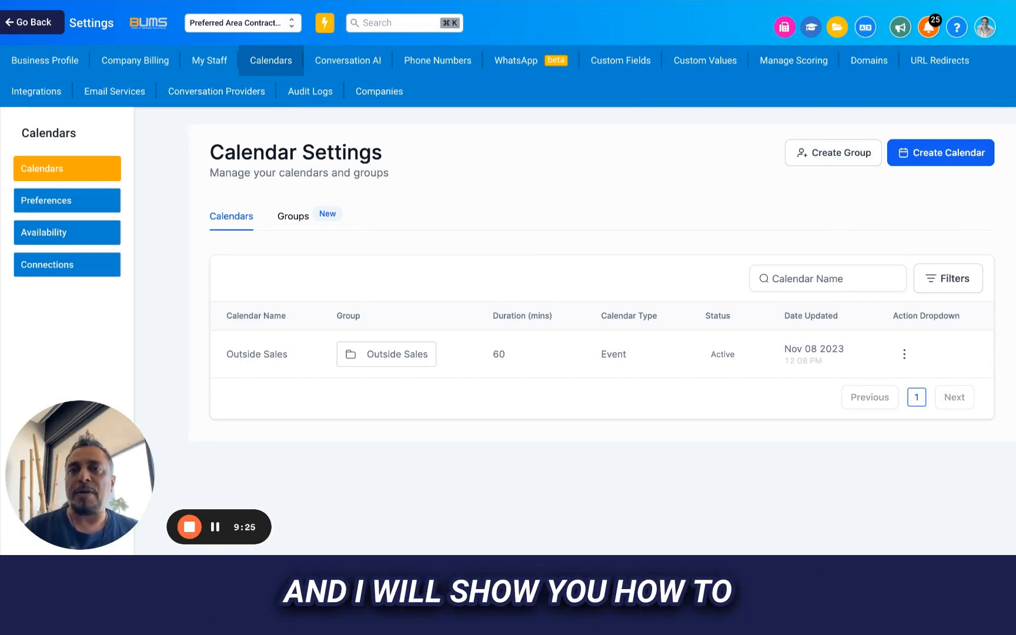
- Examine the staff member's user availability hours and calendar configuration, and leave the employee's record without changes
click(210, 60)
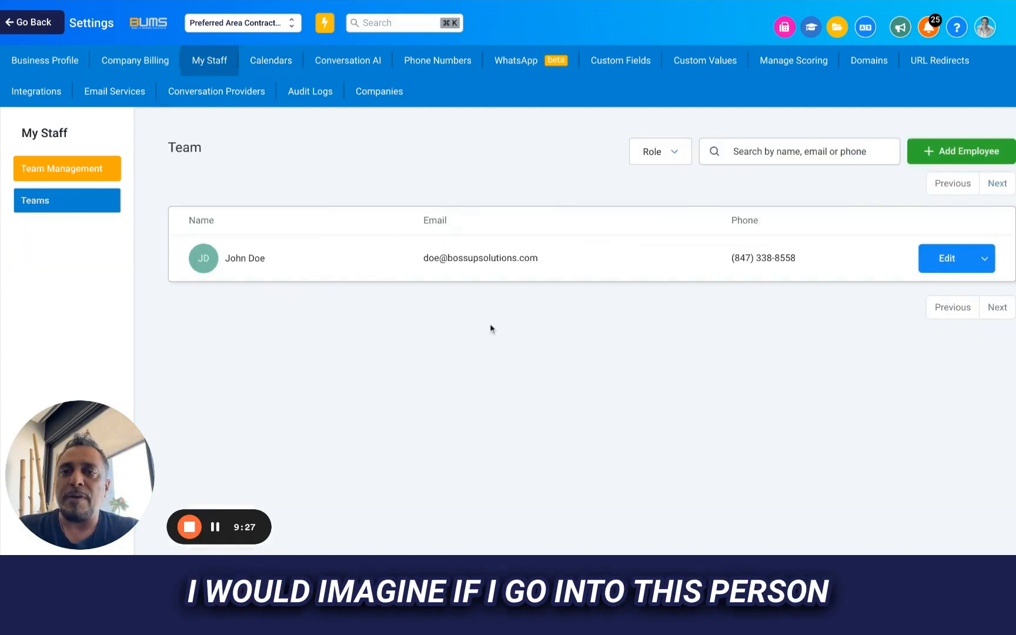
click(945, 259)
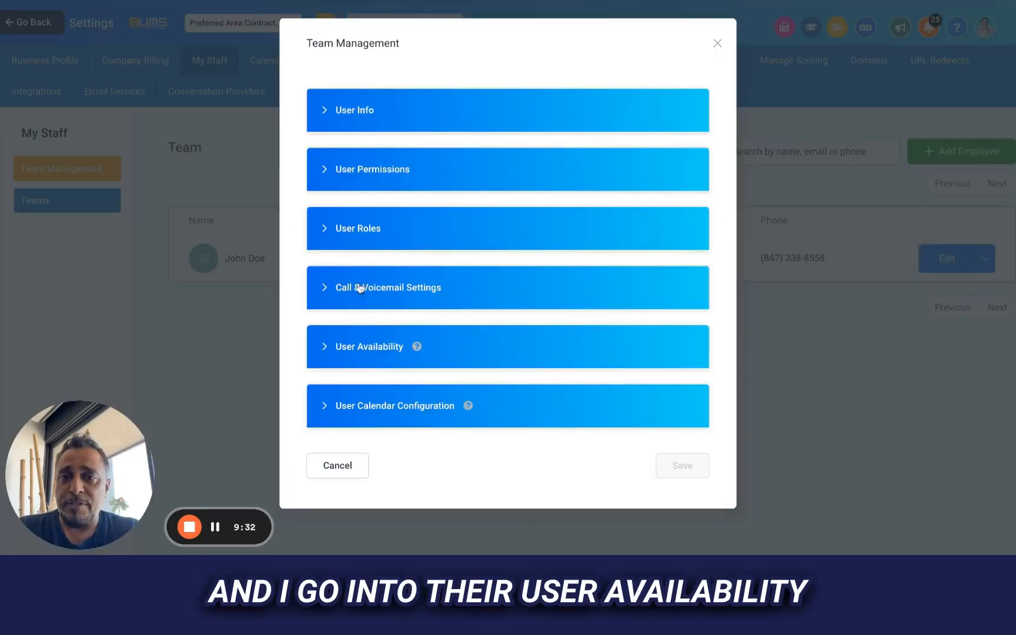
click(348, 350)
scroll(347, 352, down, 10)
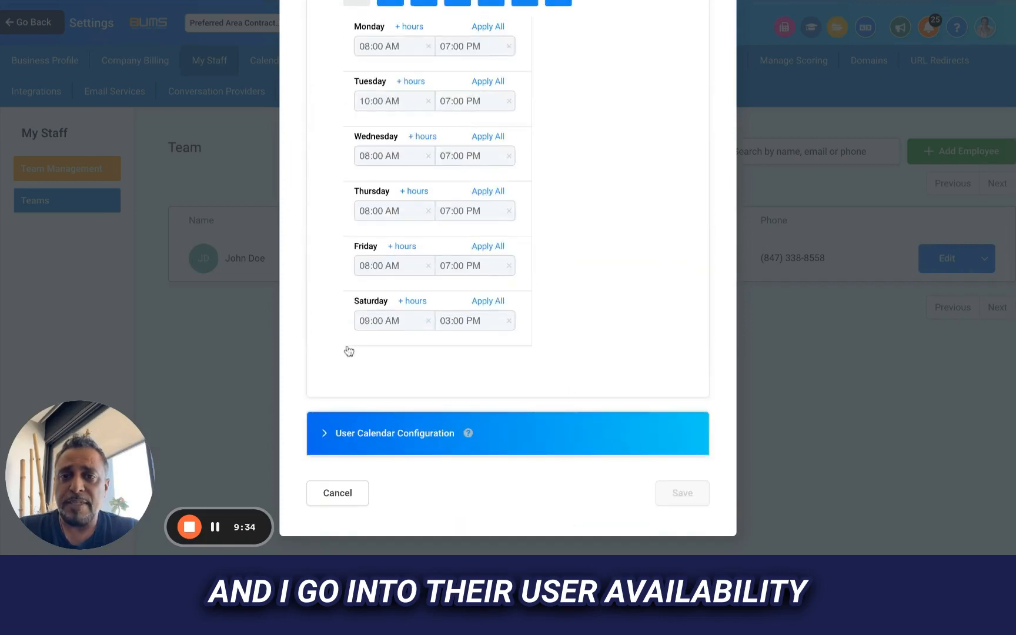
click(362, 447)
scroll(360, 453, down, 2)
click(345, 500)
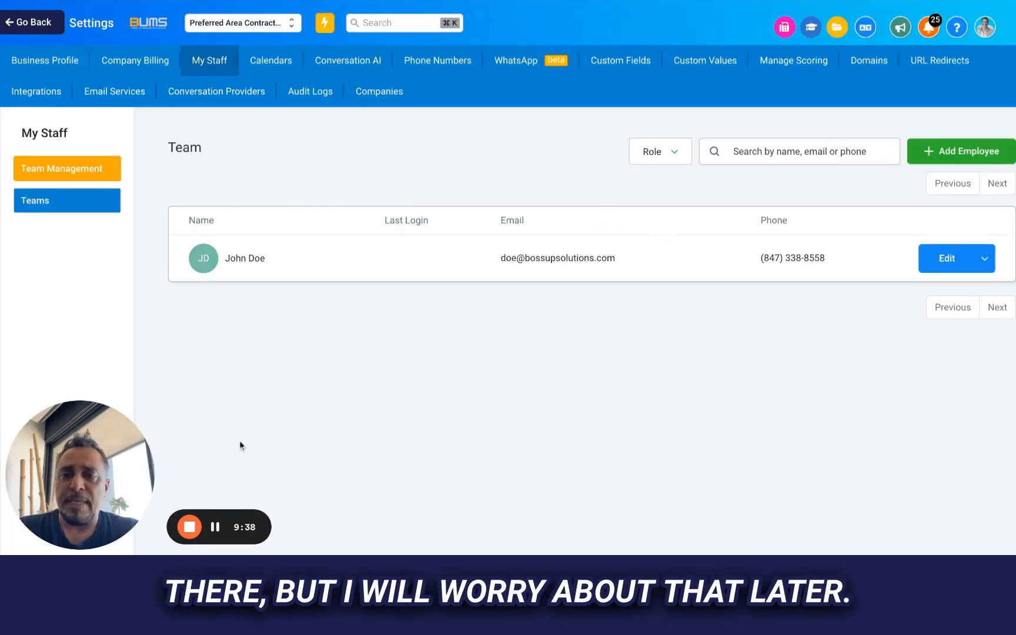
- Open the Conversation AI settings
click(348, 60)
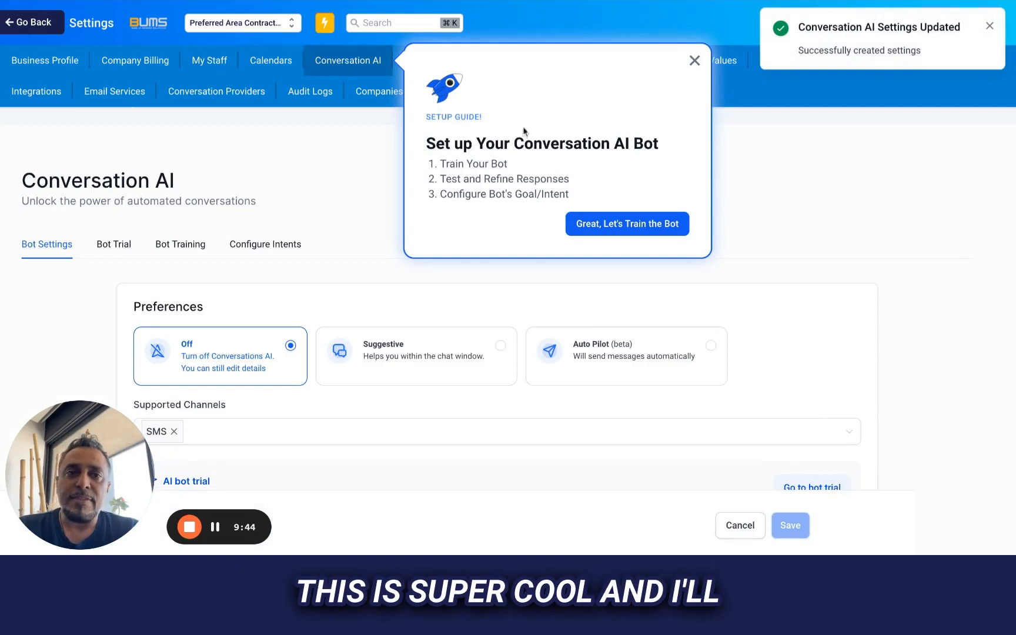